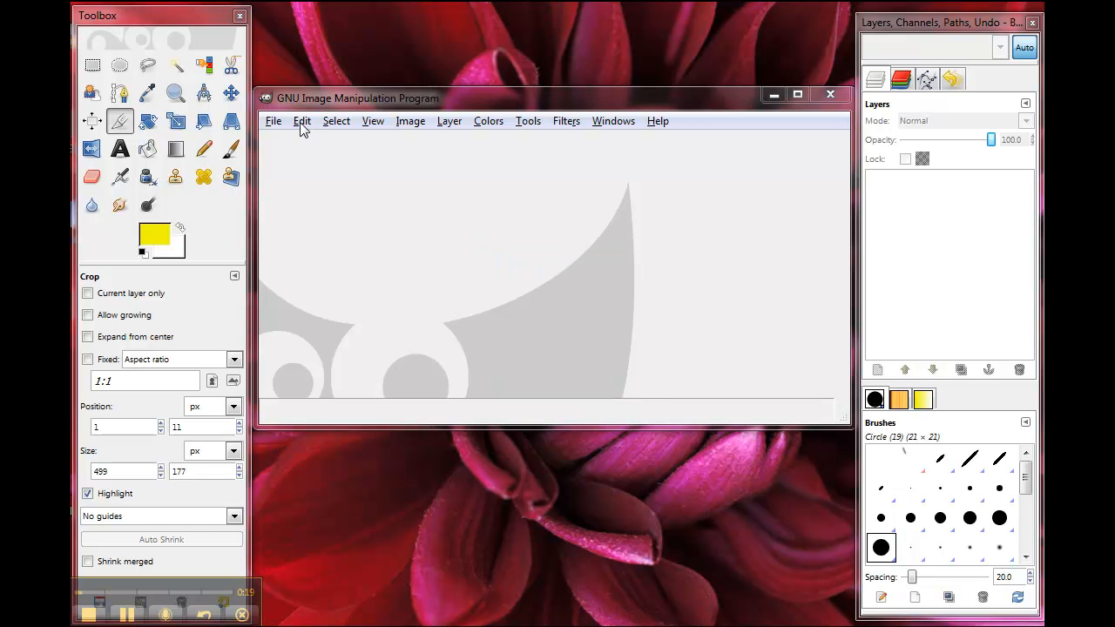
Step: Create a new 500 × 200 pixel RGB image filled with the background color
click(276, 122)
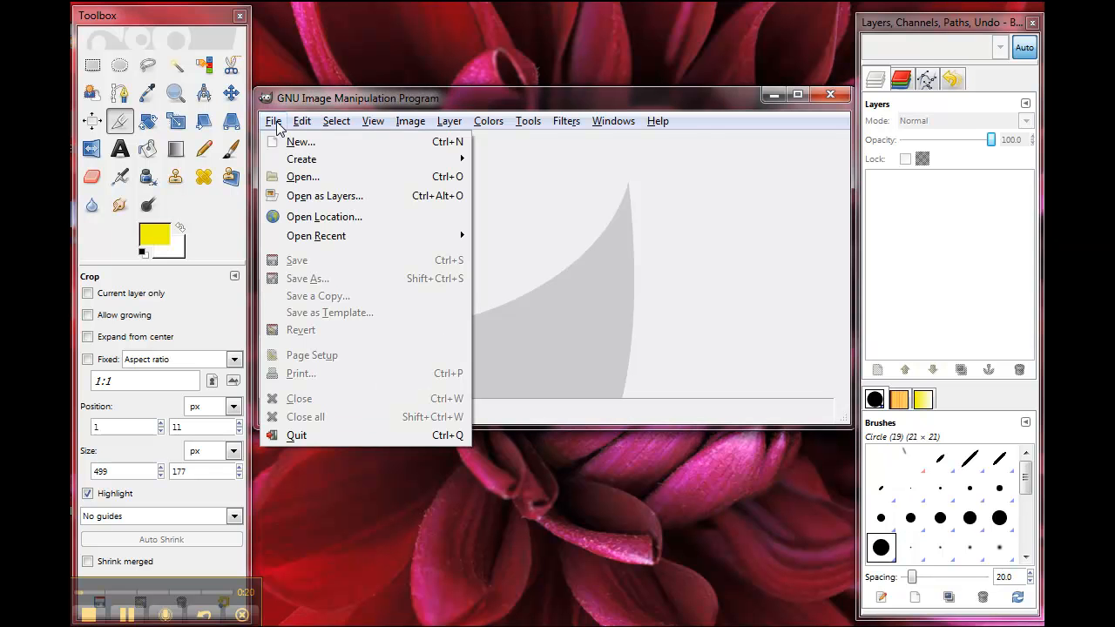
click(291, 144)
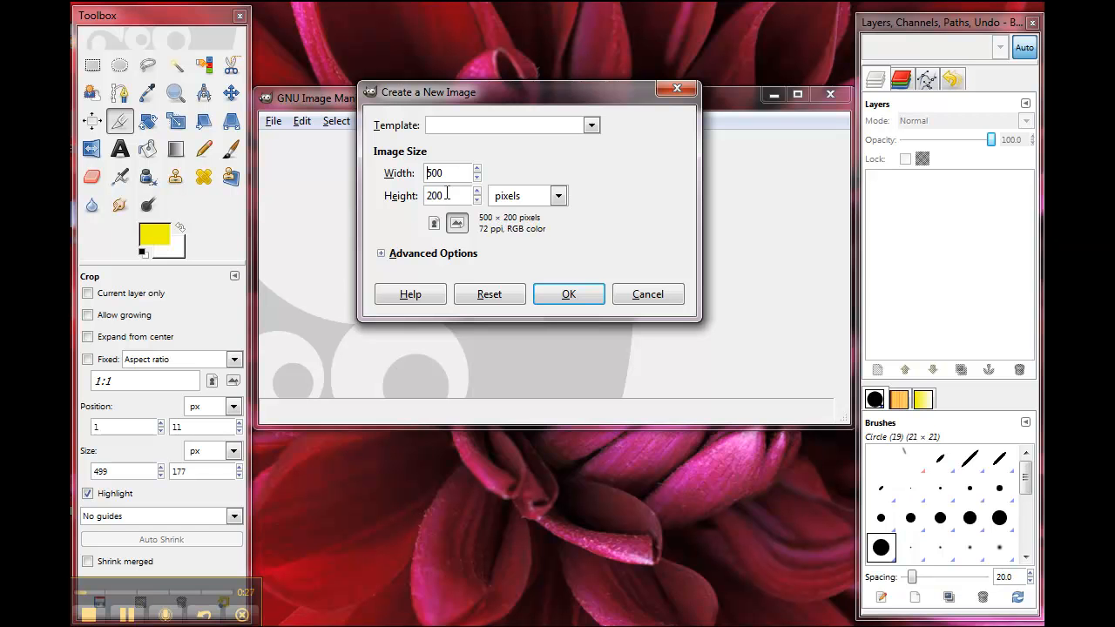
click(438, 254)
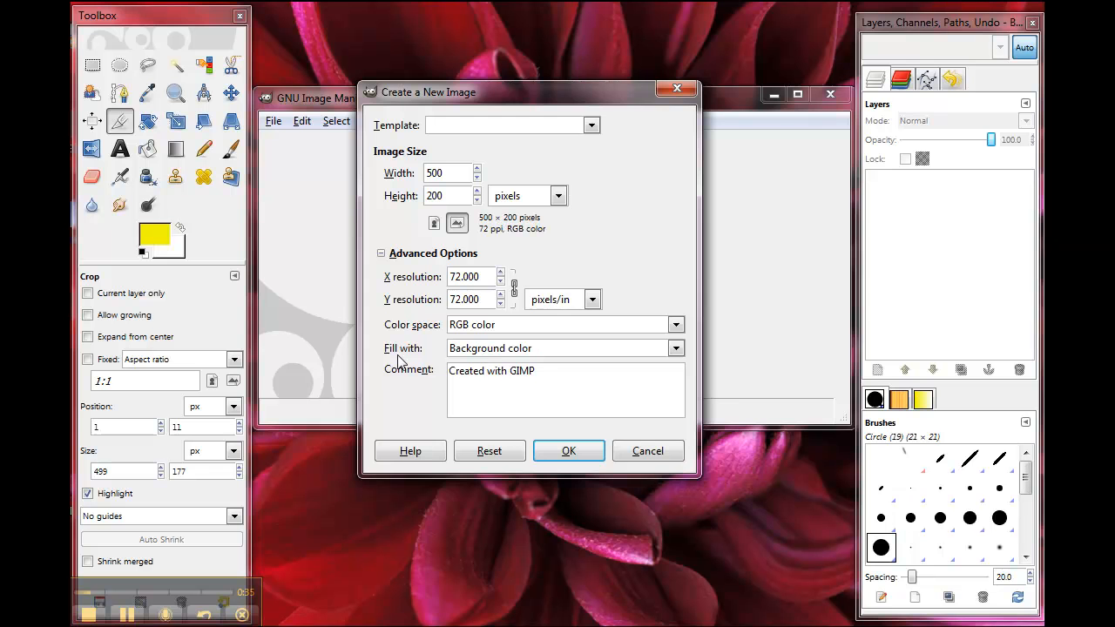
click(568, 455)
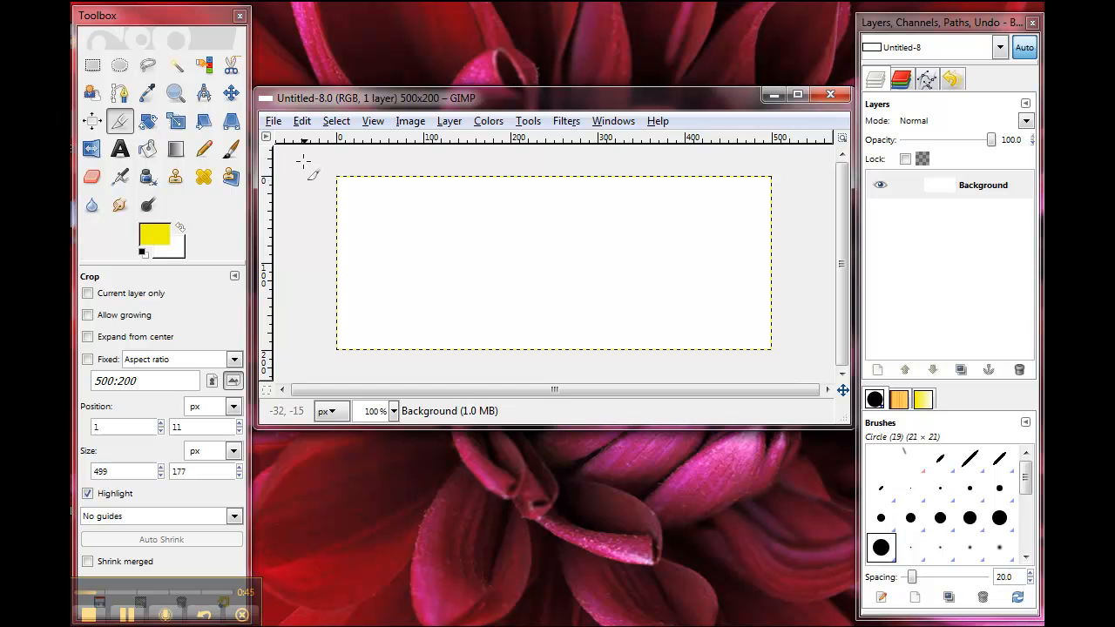
Step: Add flower1.jpg as a new layer and move it into the lower-left corner of the canvas
click(273, 122)
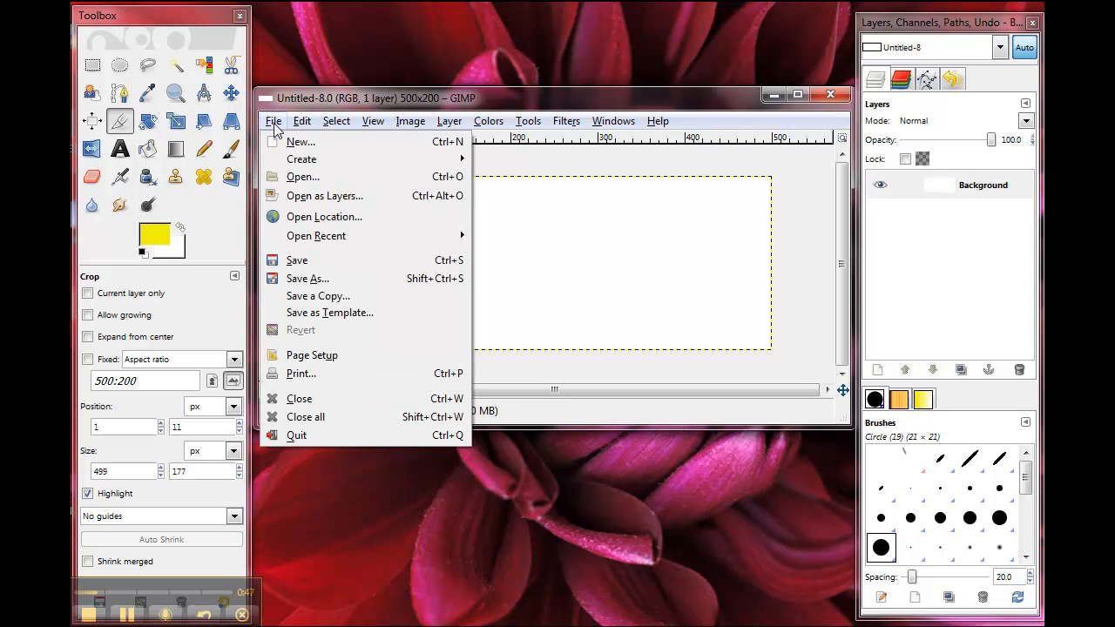
click(301, 195)
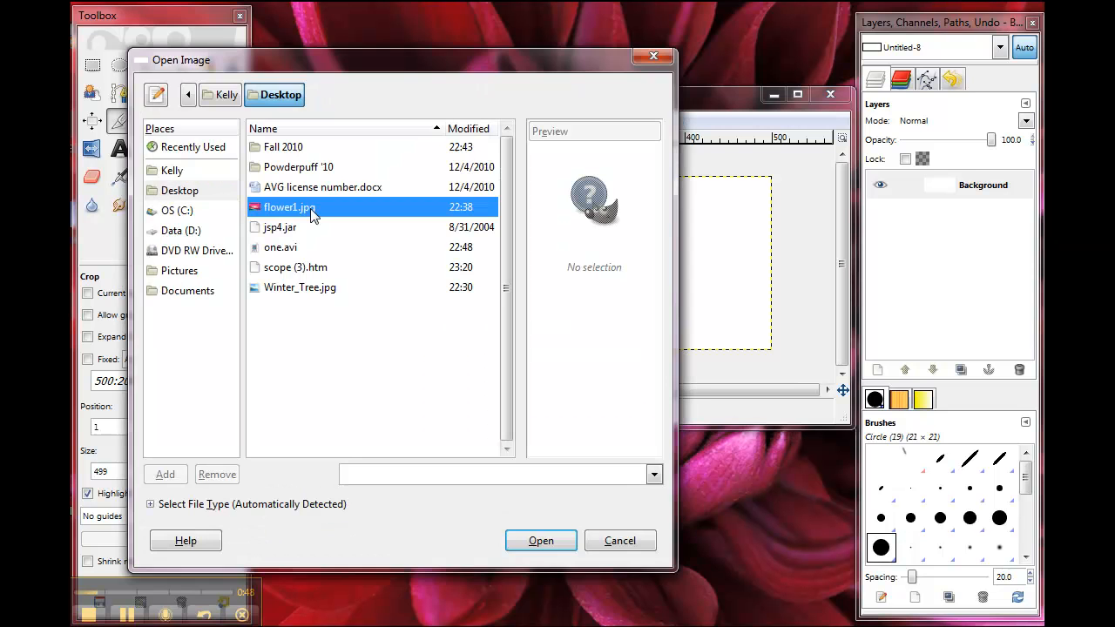
click(526, 541)
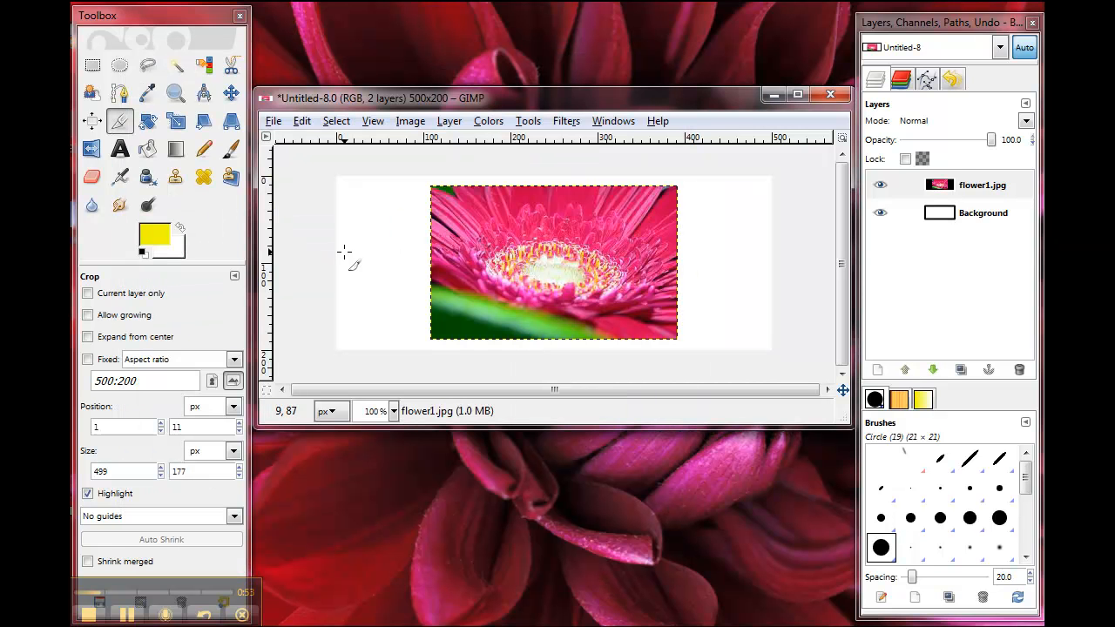
click(232, 92)
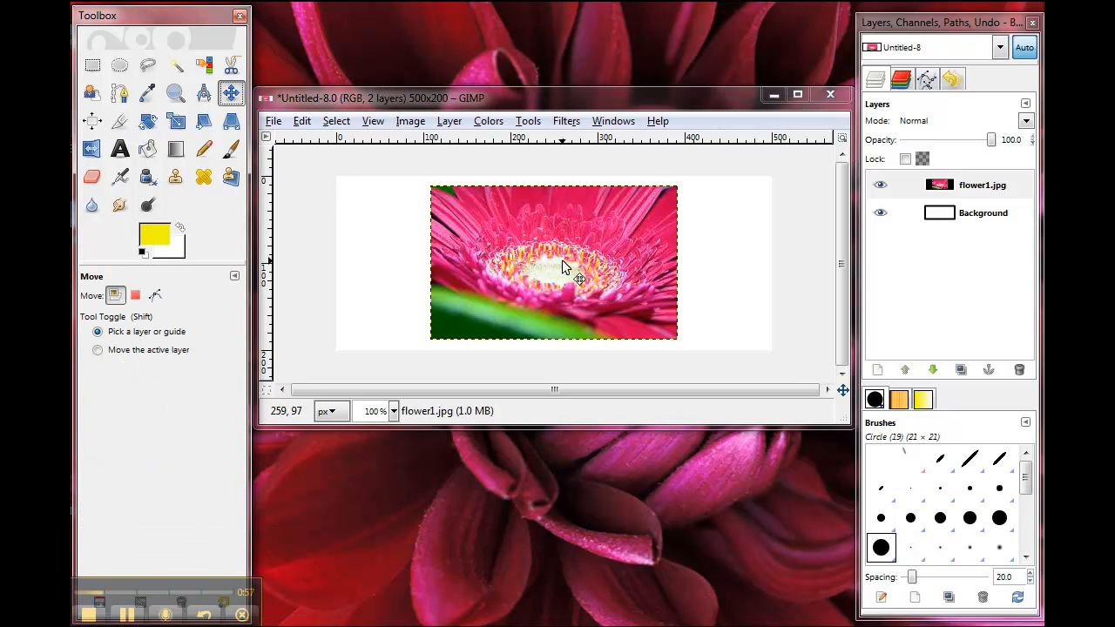
drag(562, 259, 468, 270)
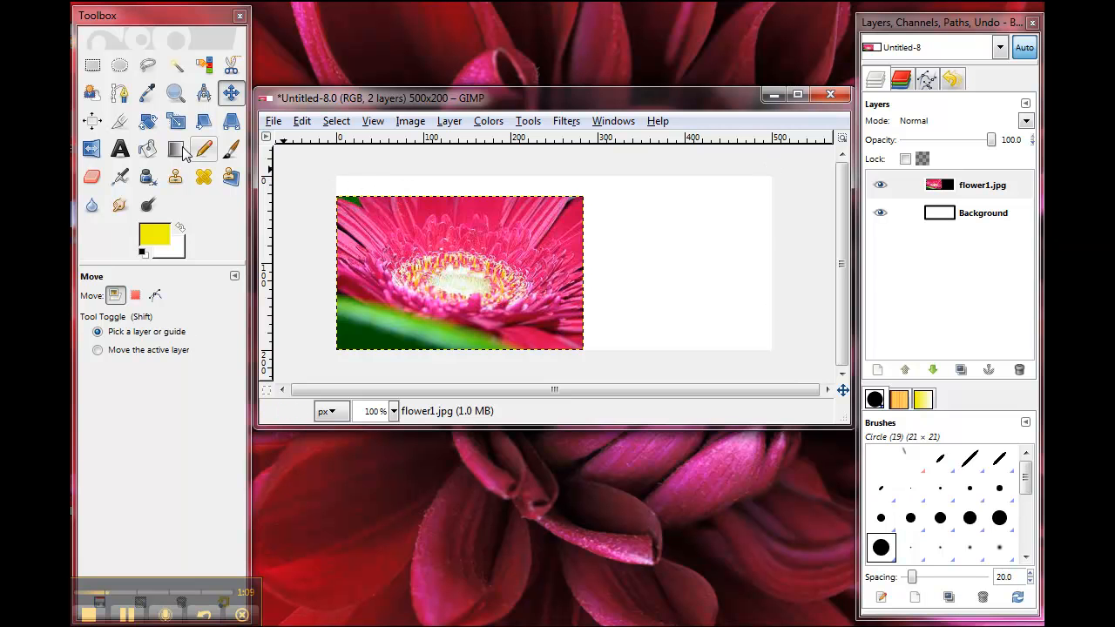
Step: Crop the image to 500 × 178 px from position 0, 22, removing the white strip above the flower
click(119, 127)
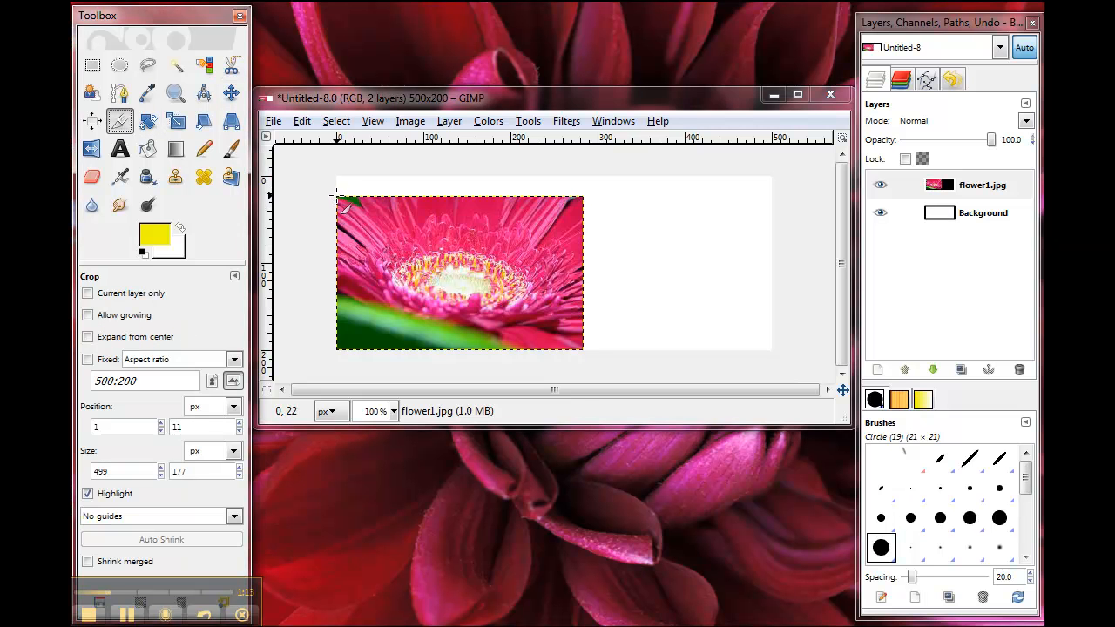
drag(337, 197, 772, 361)
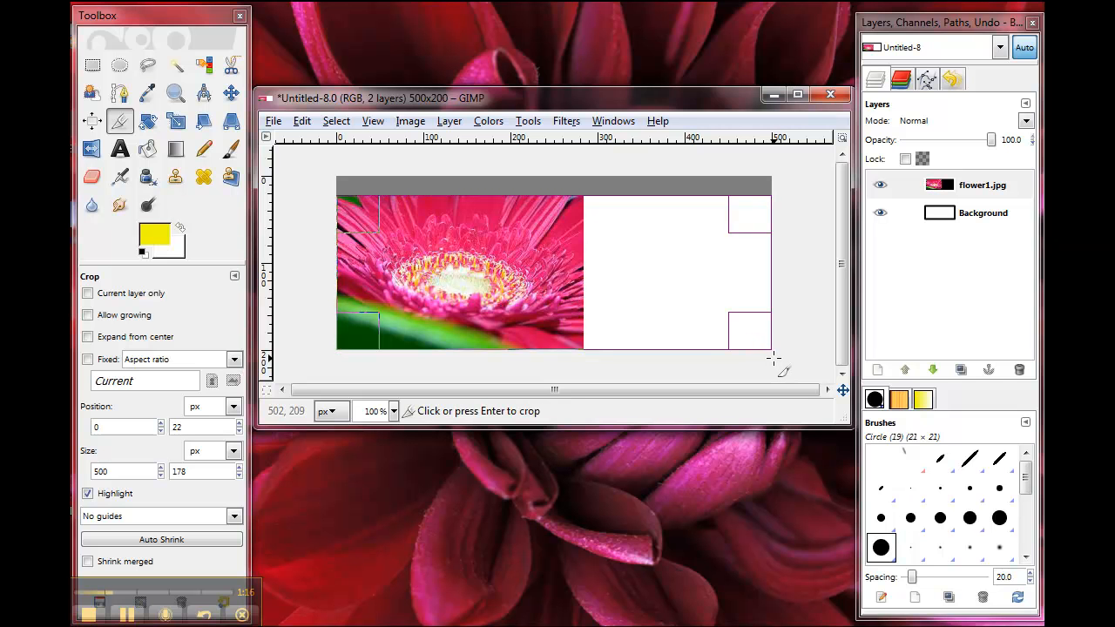
click(557, 278)
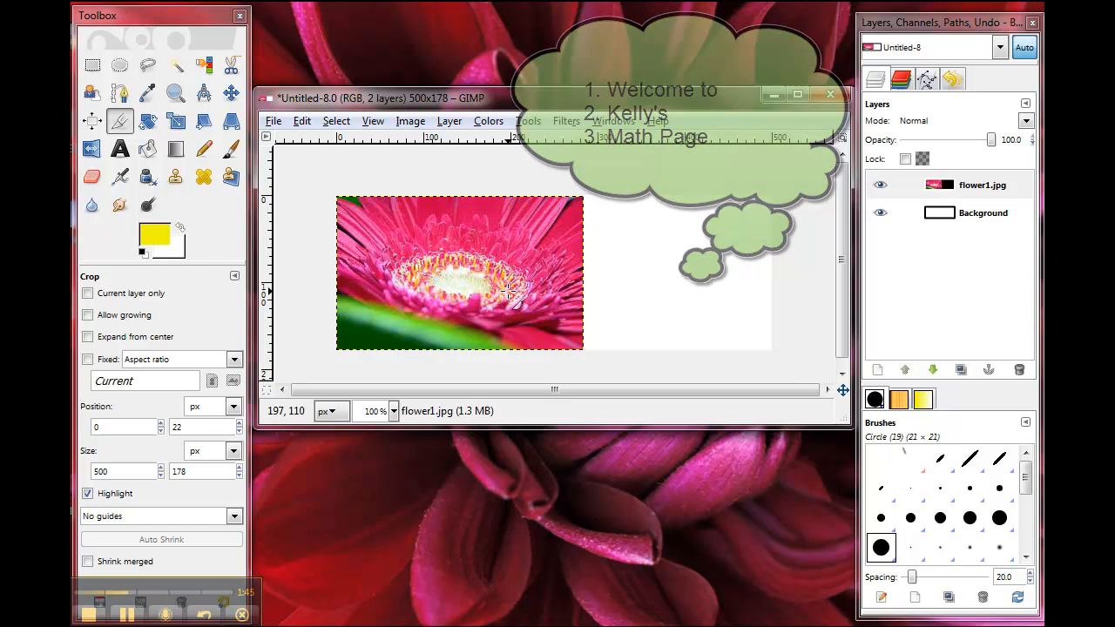
Step: Merge the flower1.jpg layer down onto the Background layer
click(950, 190)
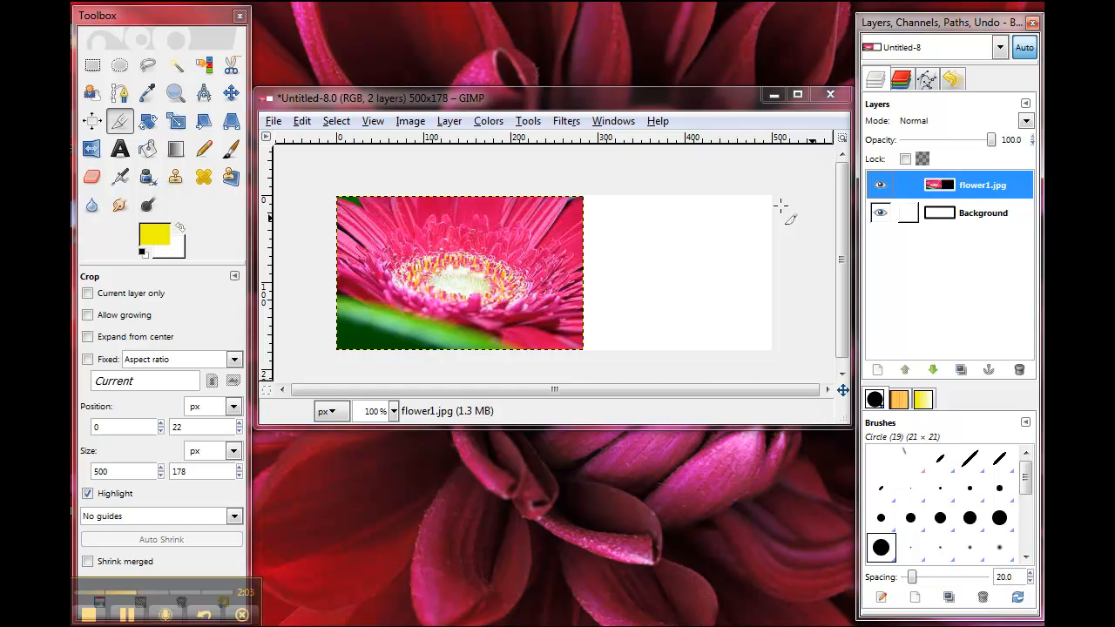
click(456, 125)
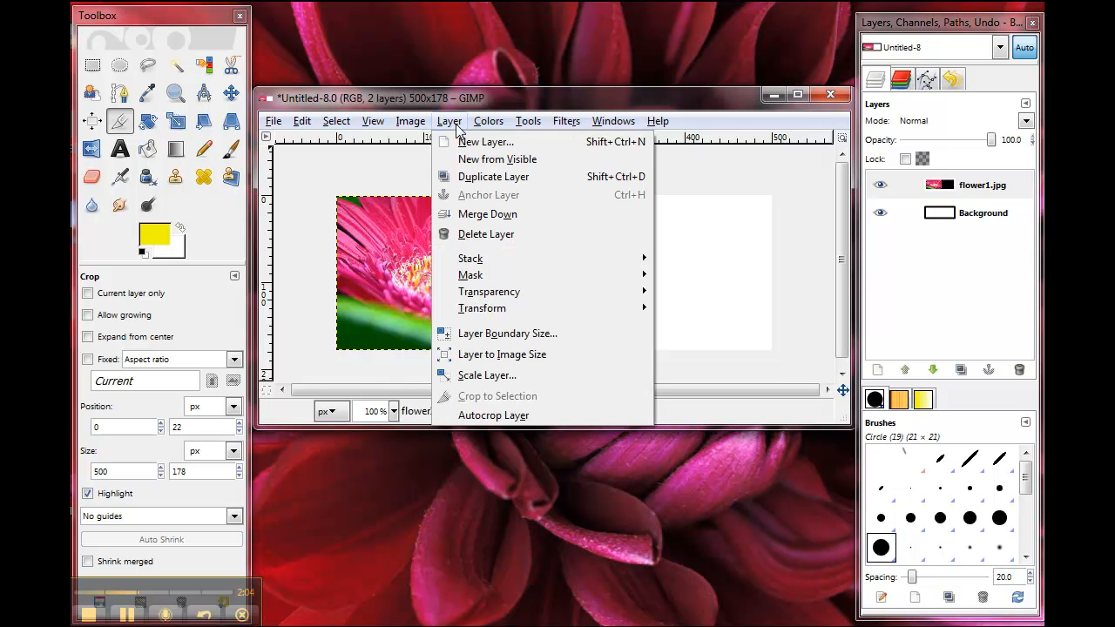
click(479, 216)
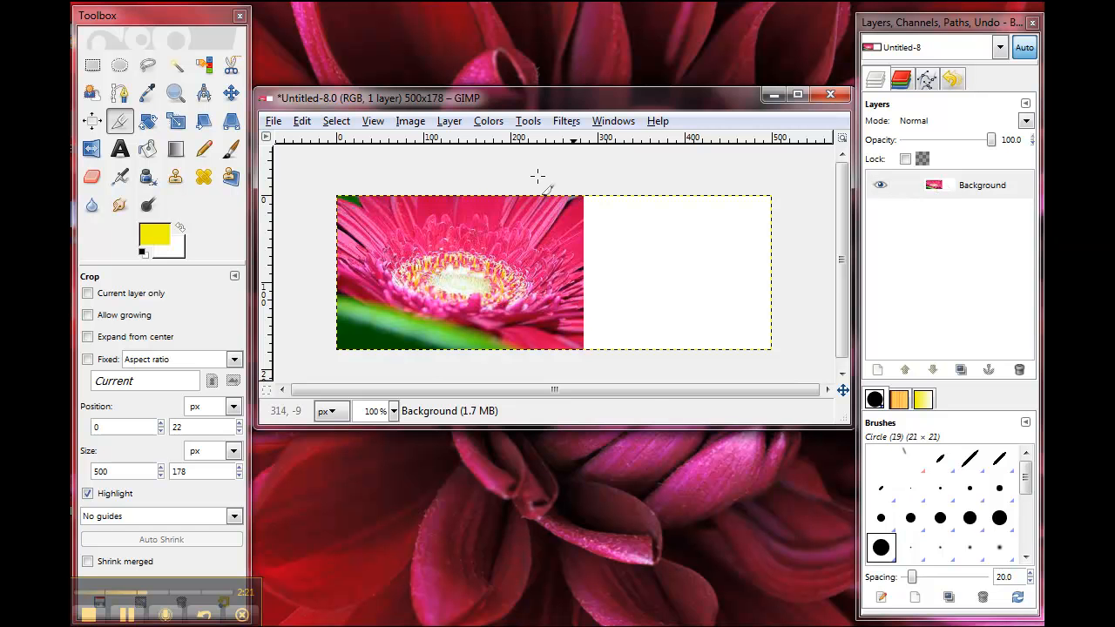
Step: Duplicate the merged flower layer twice to get three identical layers
click(448, 126)
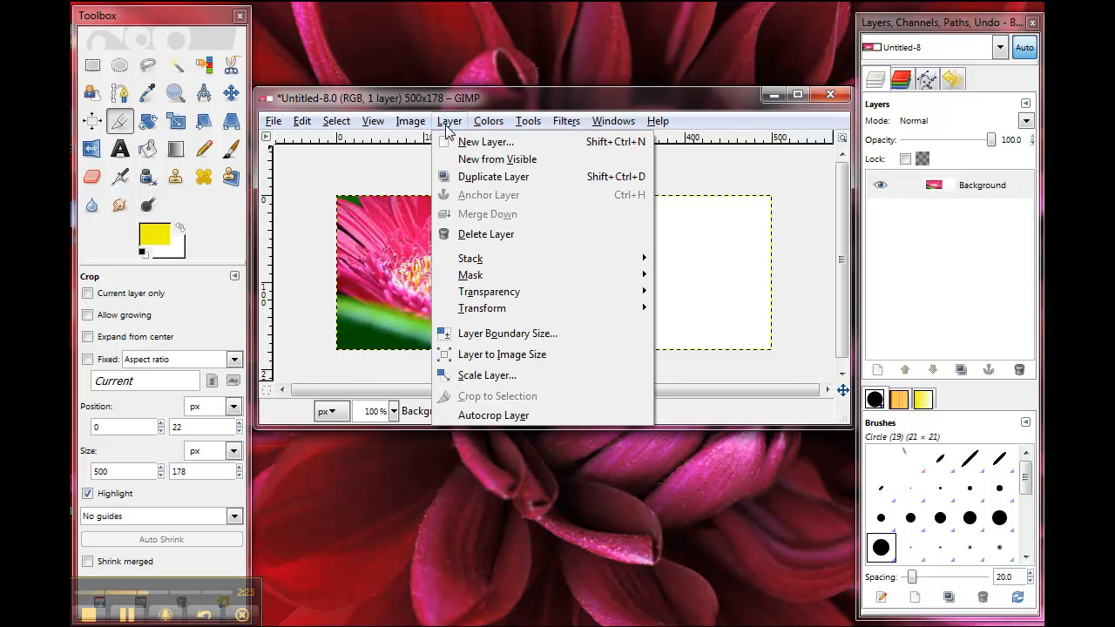
click(466, 177)
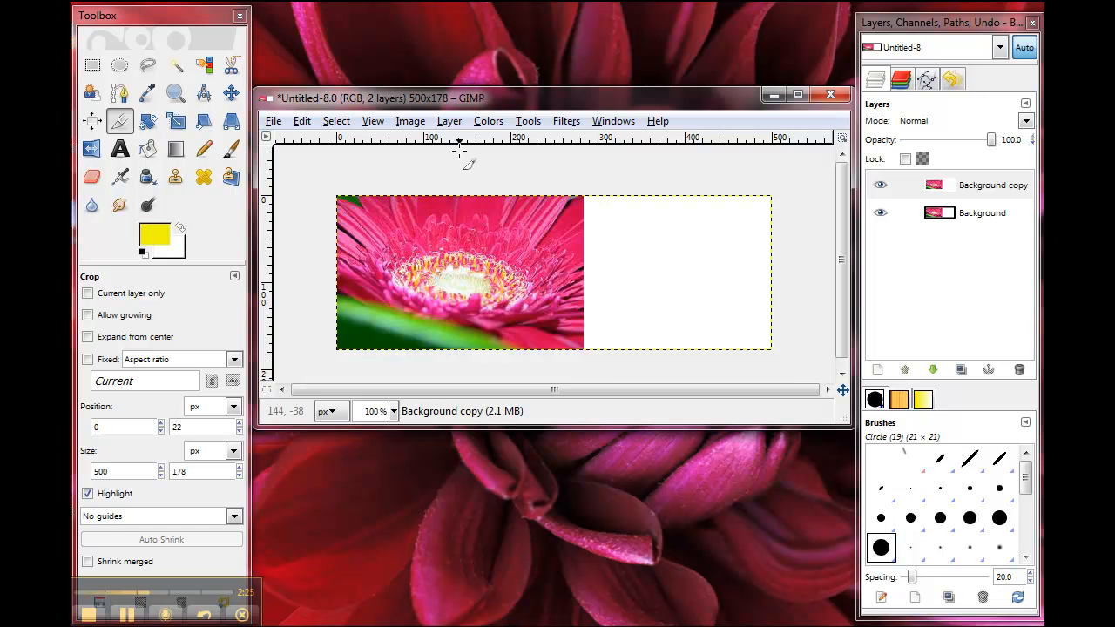
click(415, 123)
mouse_move(440, 128)
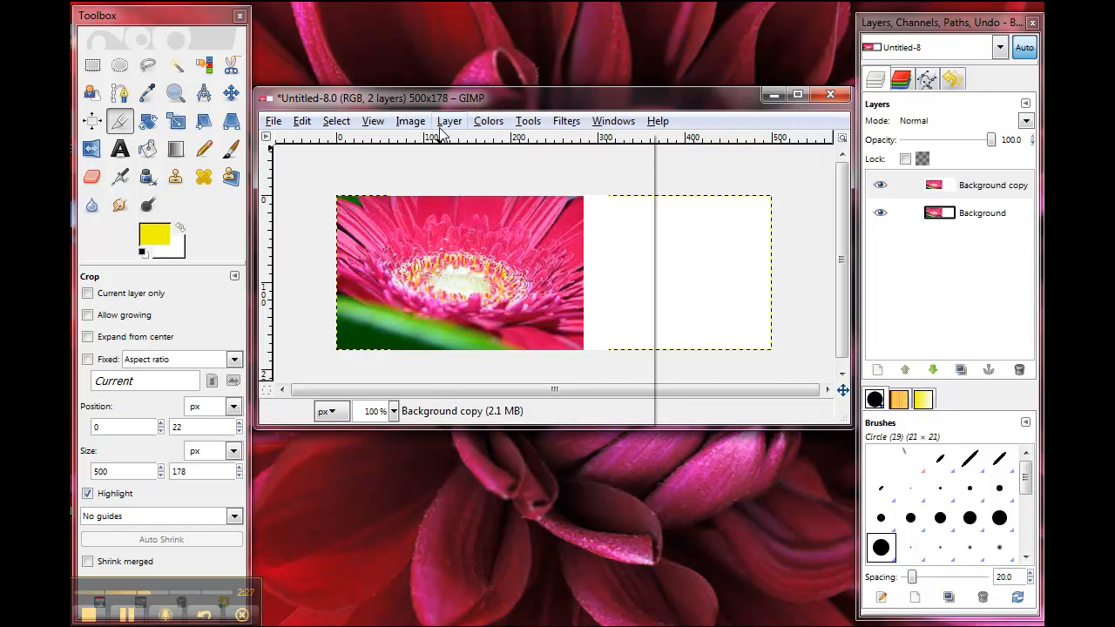
click(459, 175)
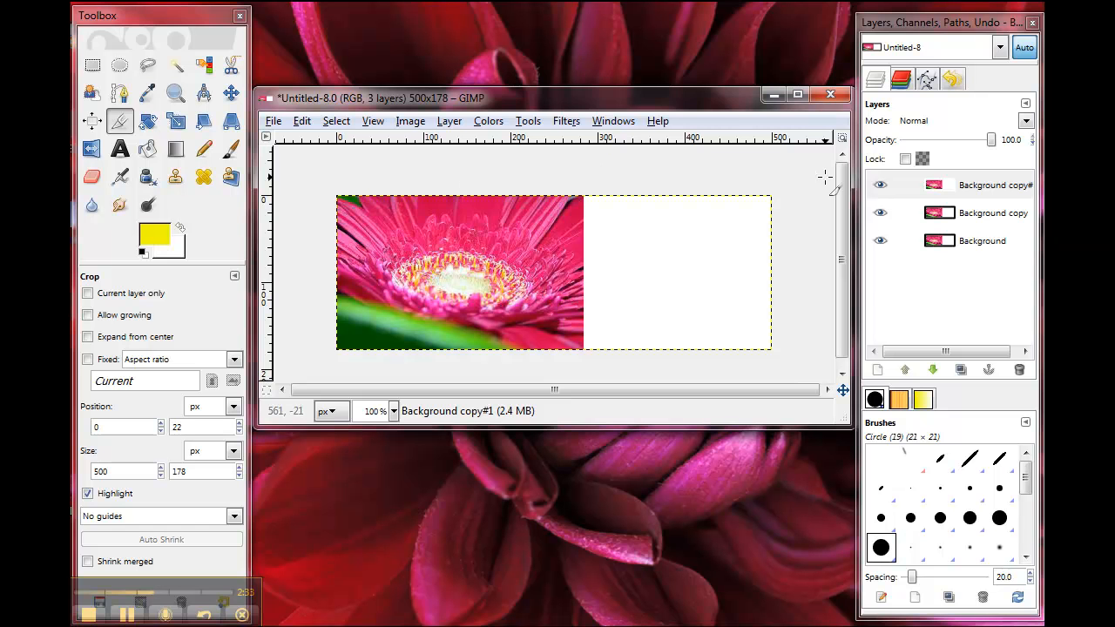
Step: Hide all three layers and show them again to check each layer's visibility
click(883, 186)
click(881, 213)
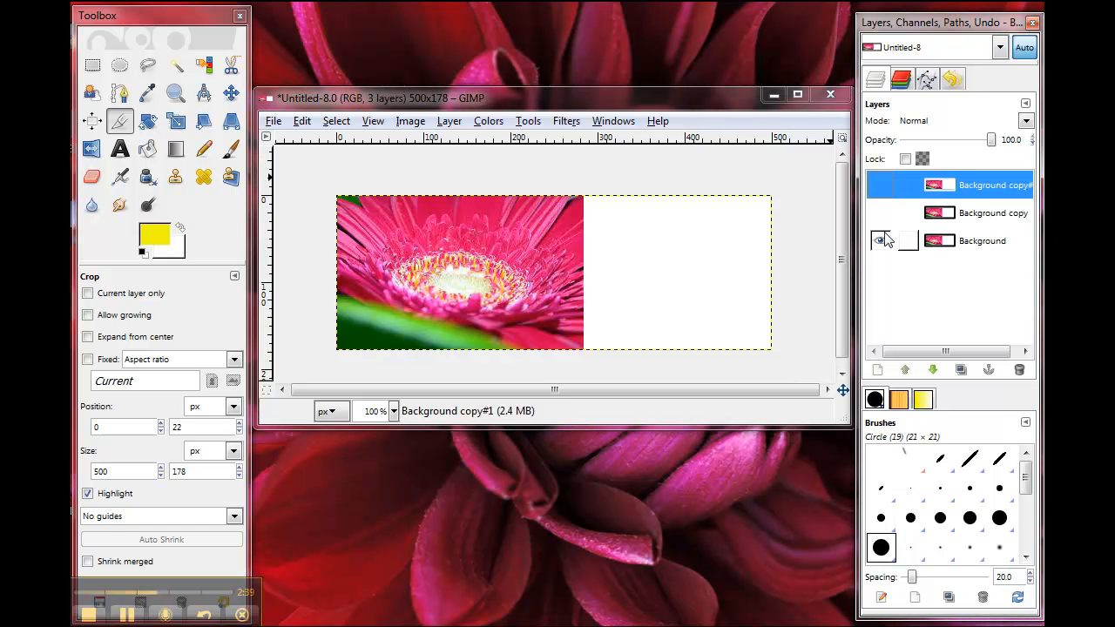
click(881, 240)
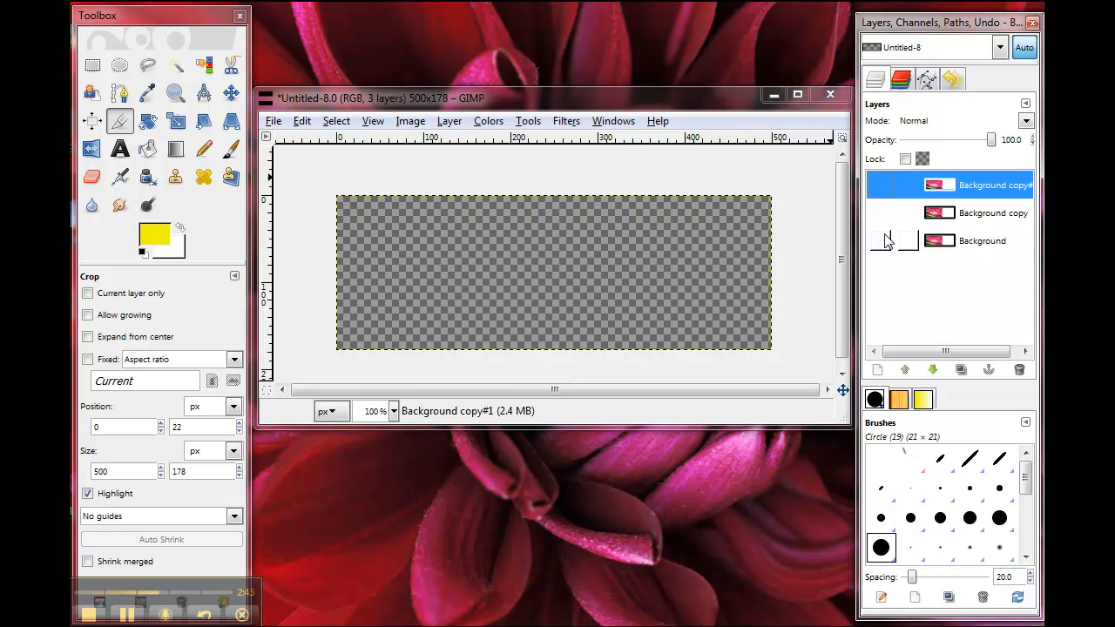
click(882, 240)
click(881, 212)
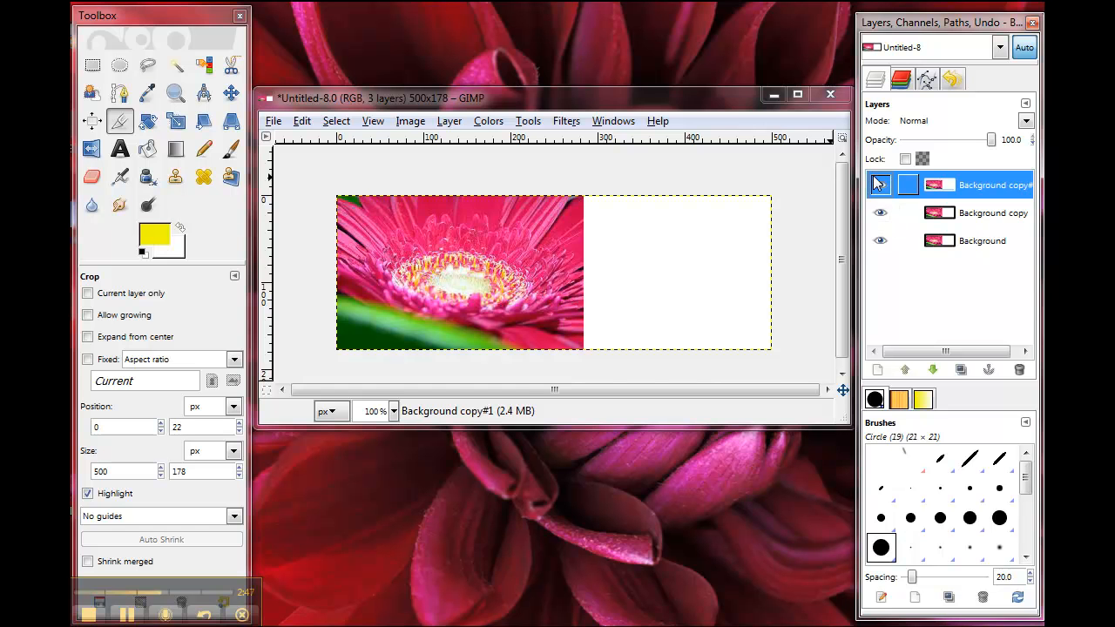
click(878, 183)
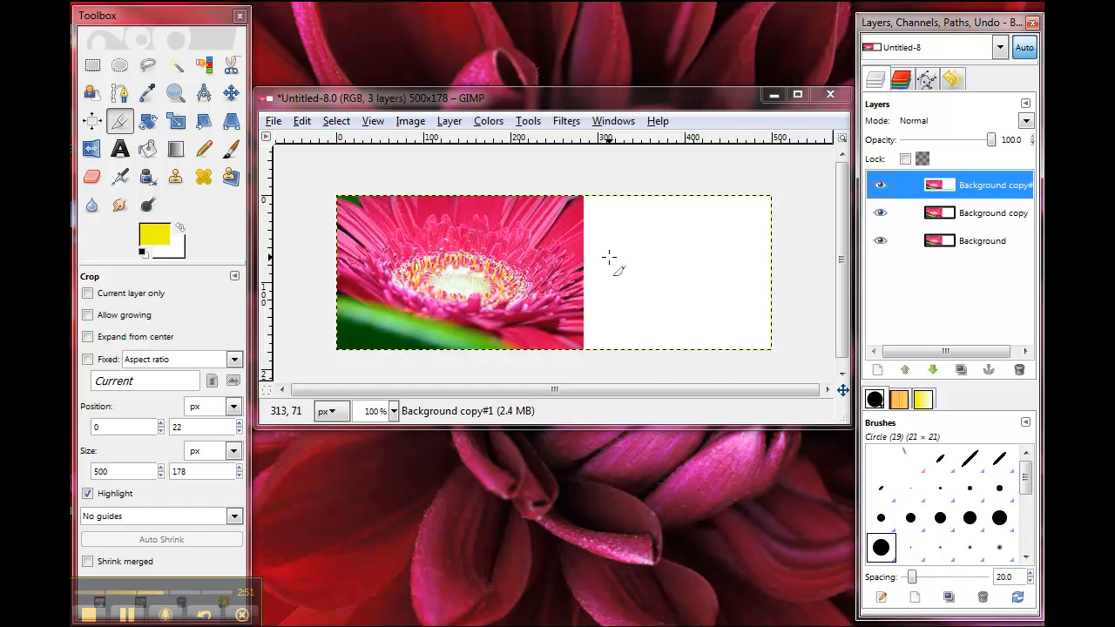
Step: Add the text "Welcome to" in the white area beside the flower, keeping the text editor clear of the canvas
click(123, 150)
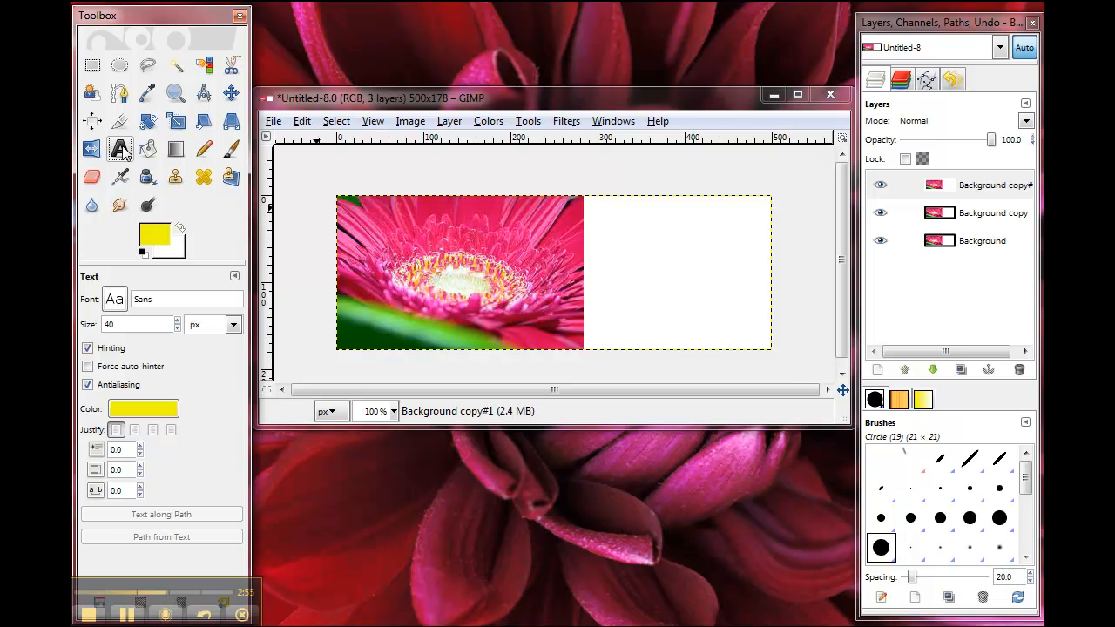
click(601, 233)
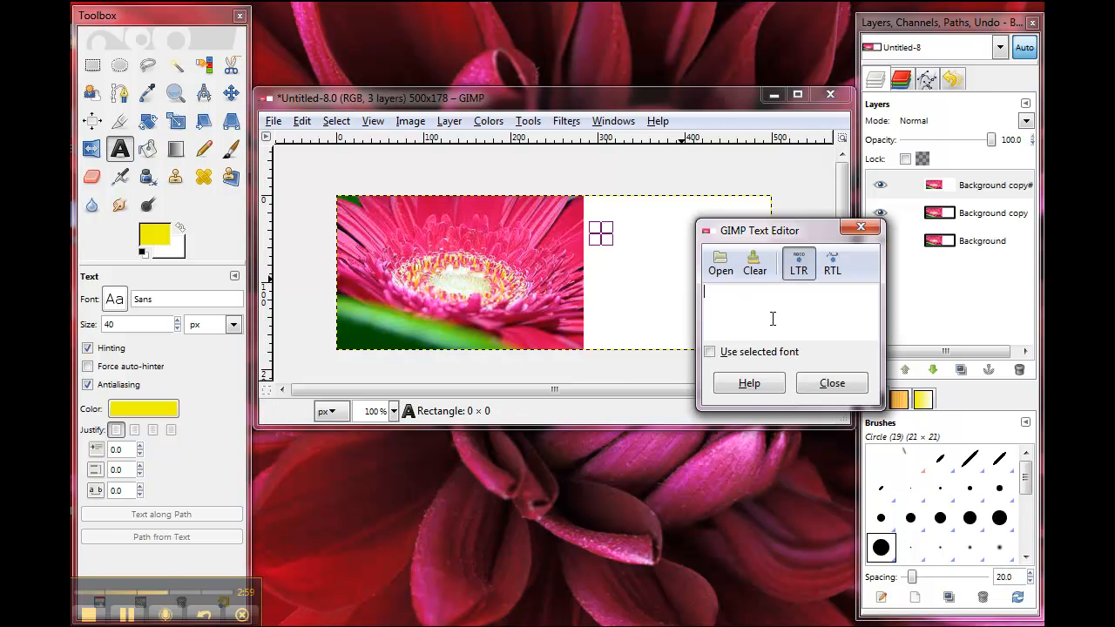
text(Welcome To)
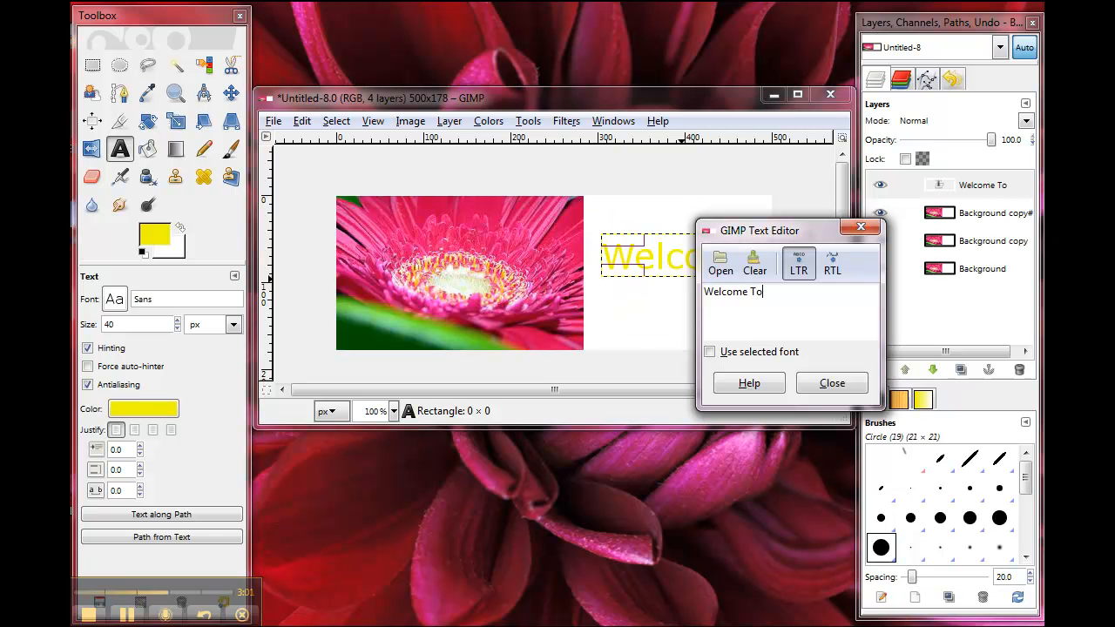
key(BackSpace)
key(BackSpace)
text(to)
drag(801, 234, 943, 231)
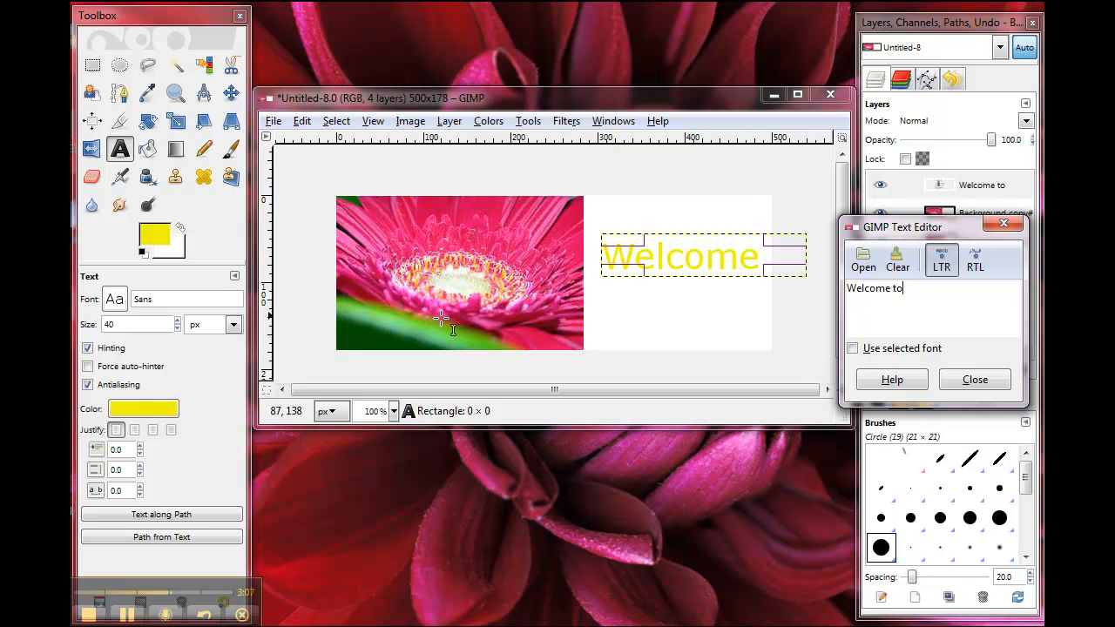
Step: Set the color of the "Welcome to" text to pink f700ac
click(146, 412)
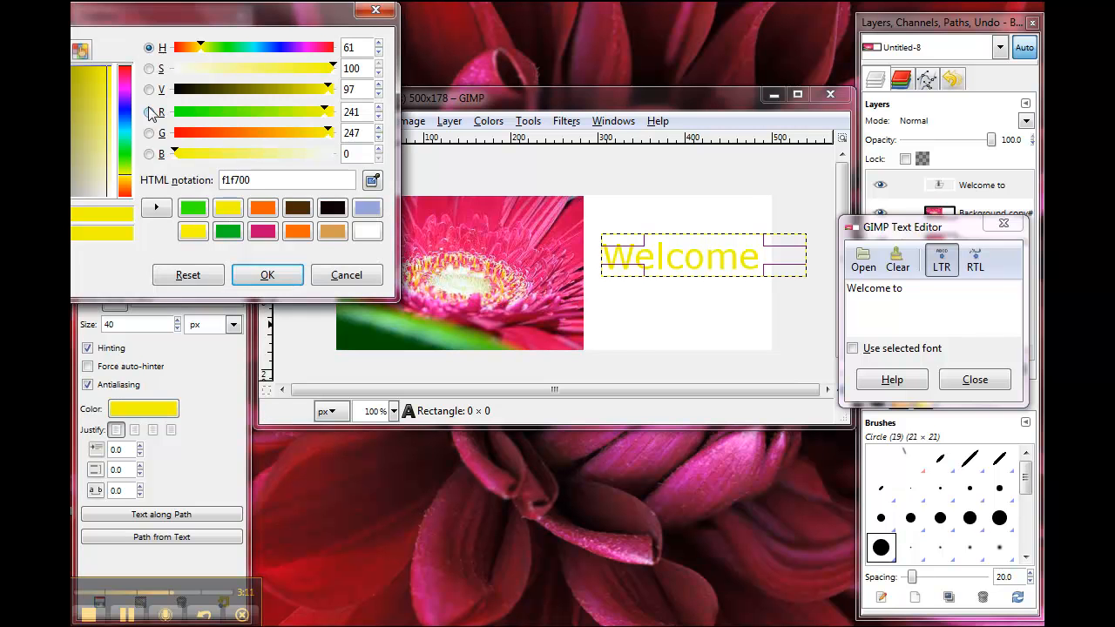
click(124, 94)
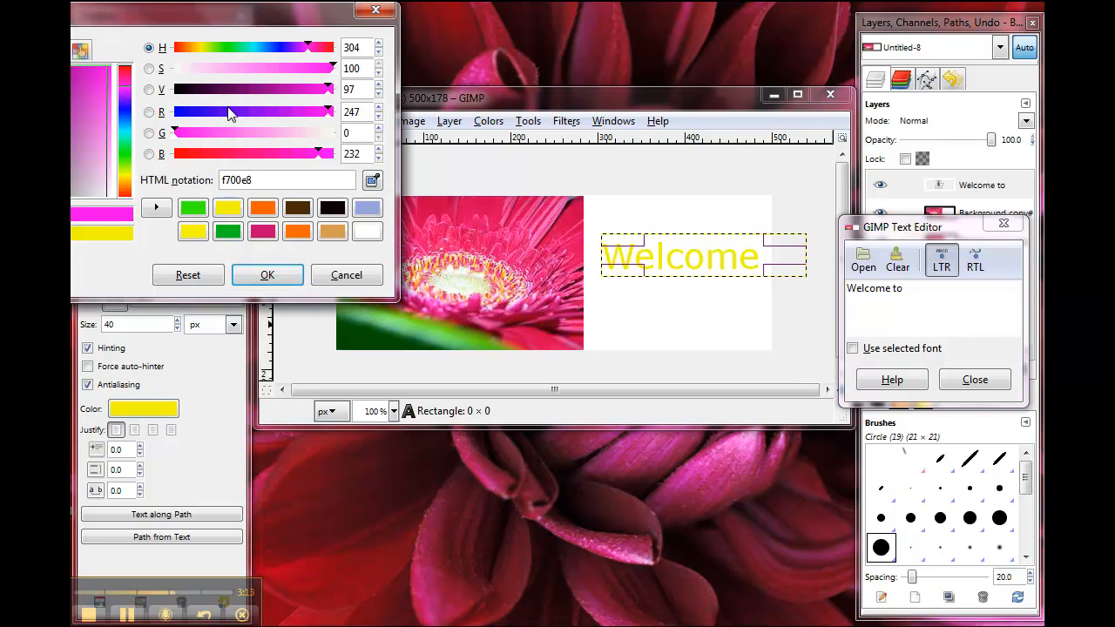
click(296, 157)
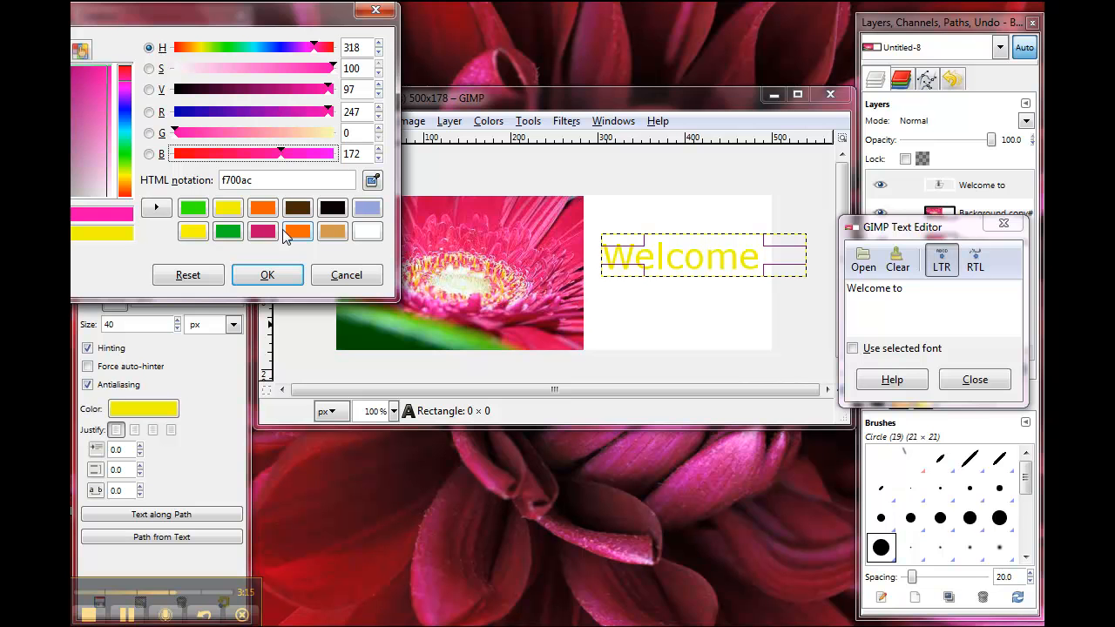
drag(206, 24, 317, 47)
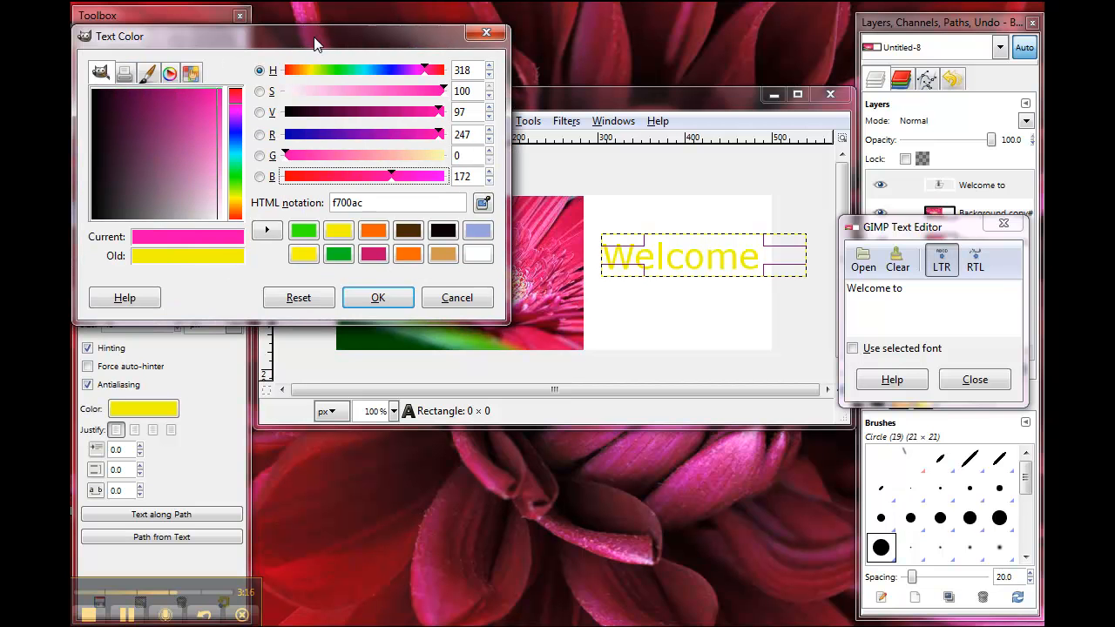
click(378, 298)
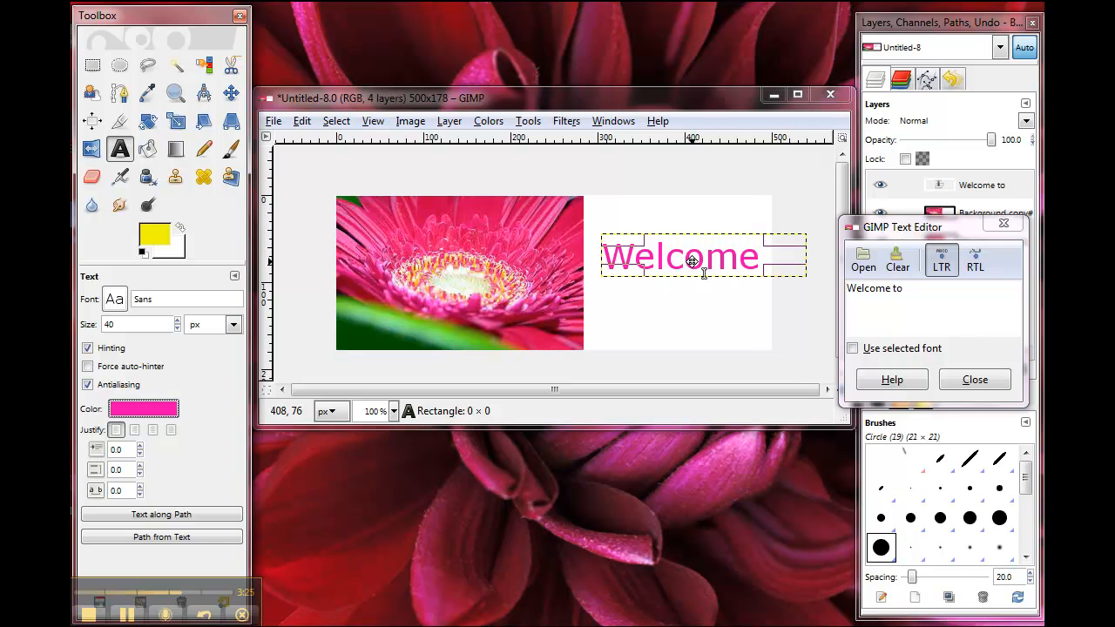
Step: Reduce the "Welcome to" text to 31 px and position it within the white area beside the flower
mouse_move(700, 260)
mouse_down()
mouse_move(673, 267)
mouse_move(703, 267)
mouse_up()
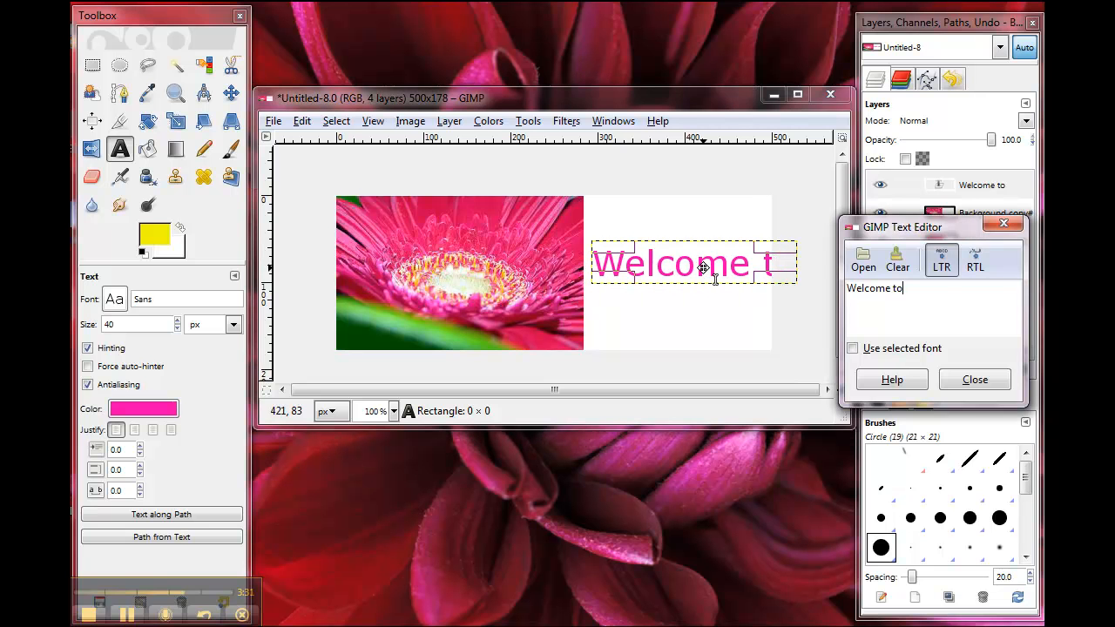
click(177, 329)
click(176, 329)
click(177, 330)
click(177, 329)
click(177, 329)
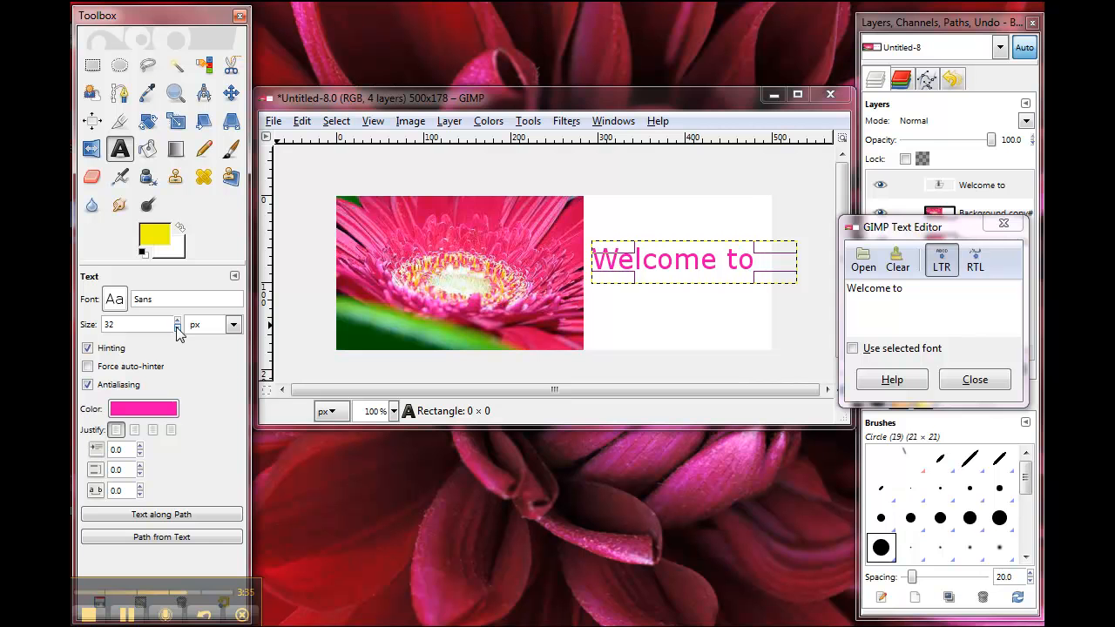
click(177, 329)
drag(671, 260, 678, 270)
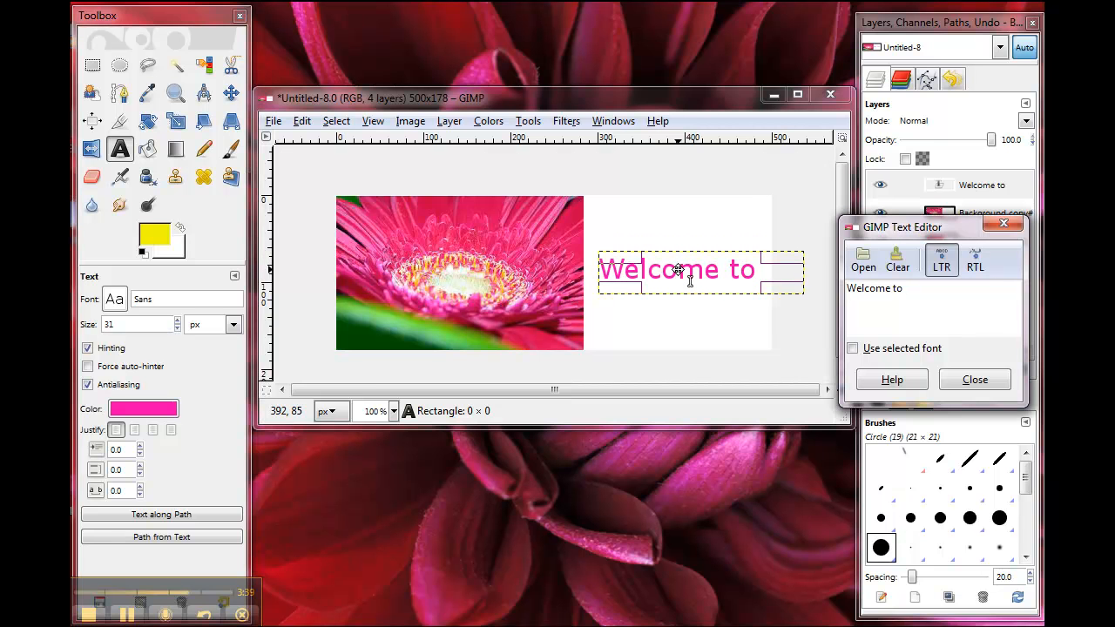
Step: Merge the "Welcome to" text layer down into the flower layer beneath it, and toggle the merged layer's visibility to check it
click(967, 384)
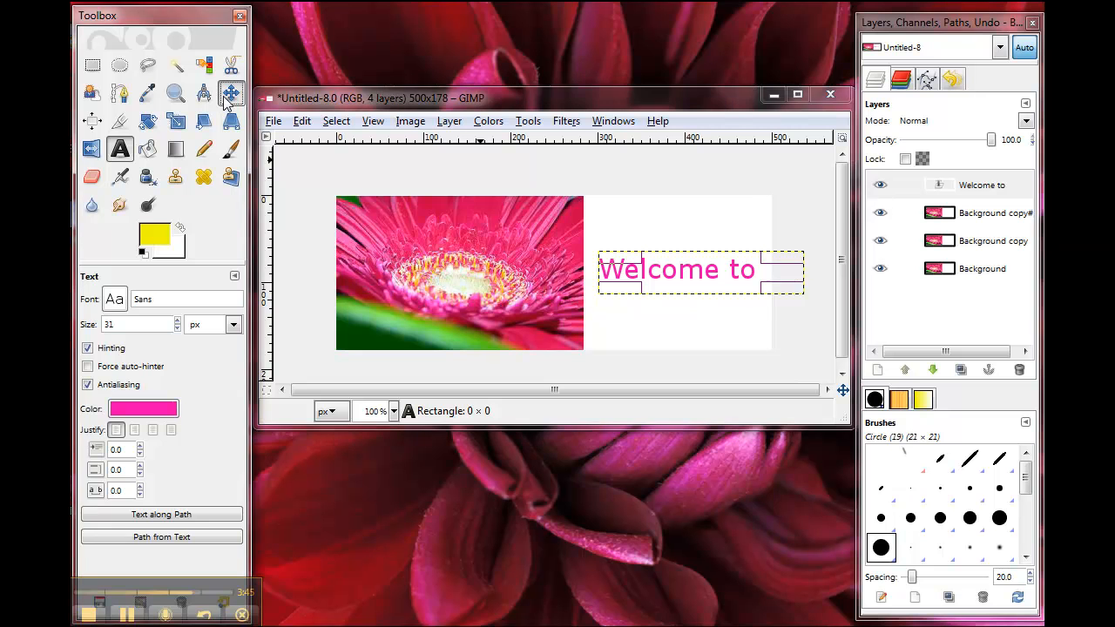
click(226, 96)
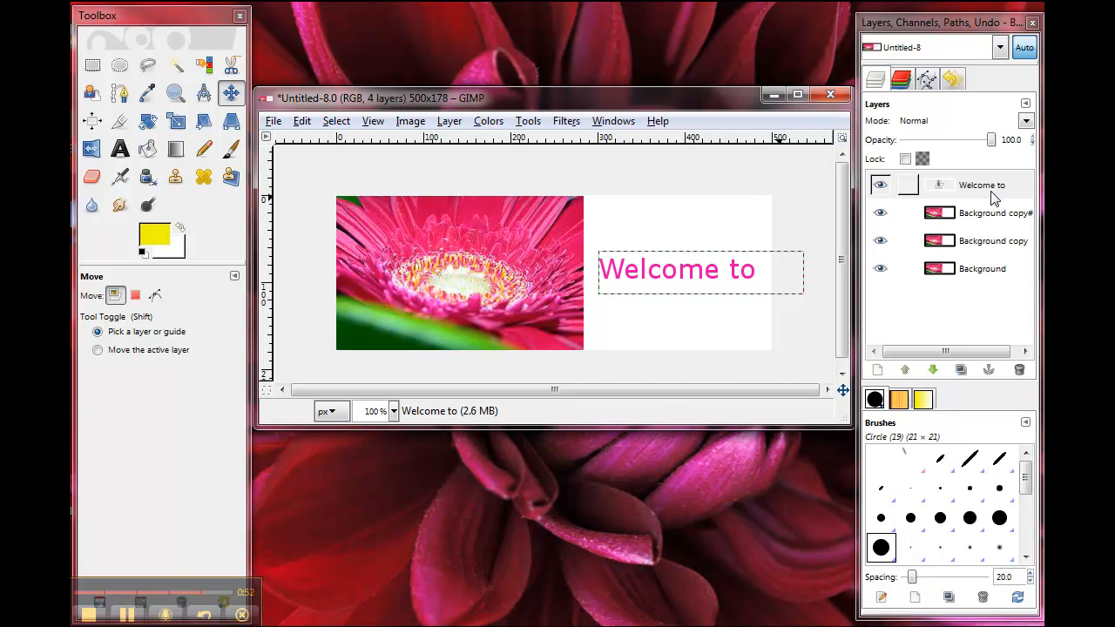
click(450, 121)
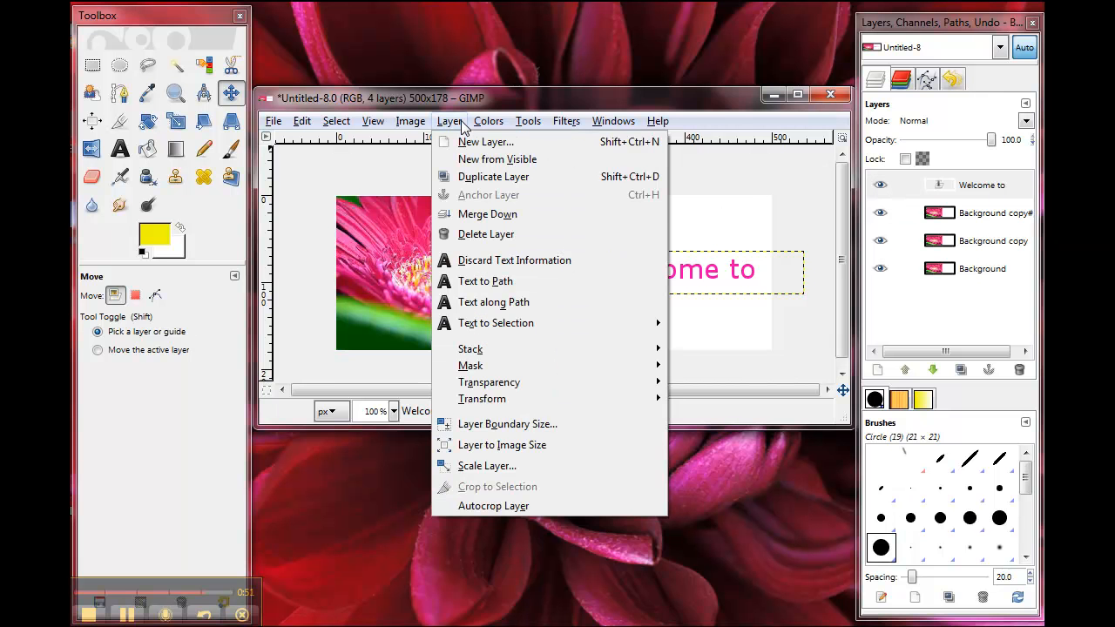
click(487, 215)
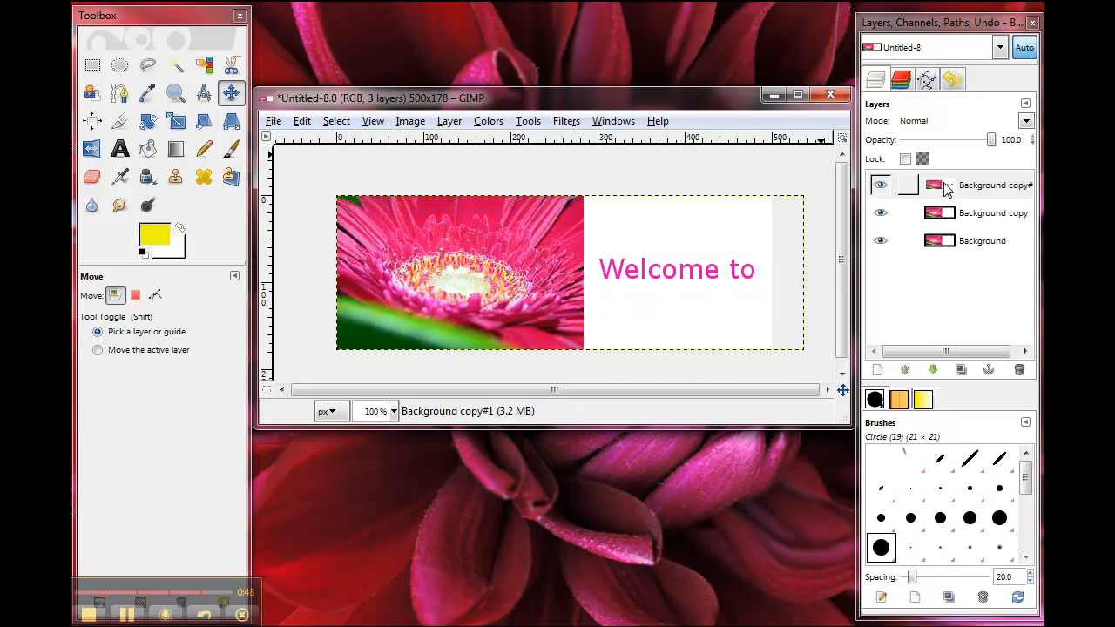
click(883, 187)
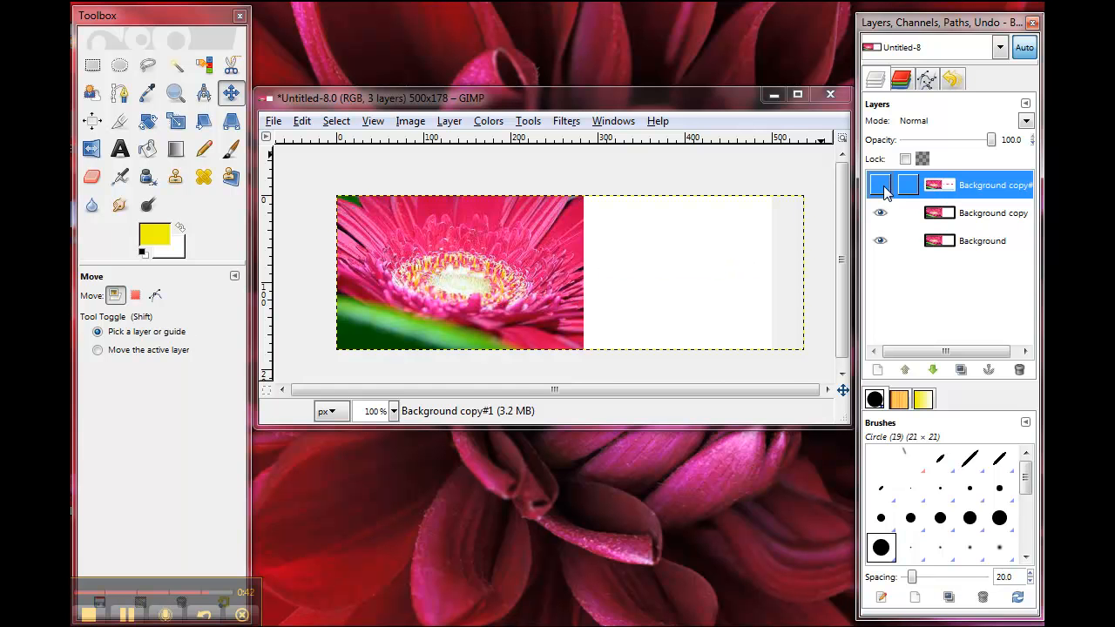
click(881, 186)
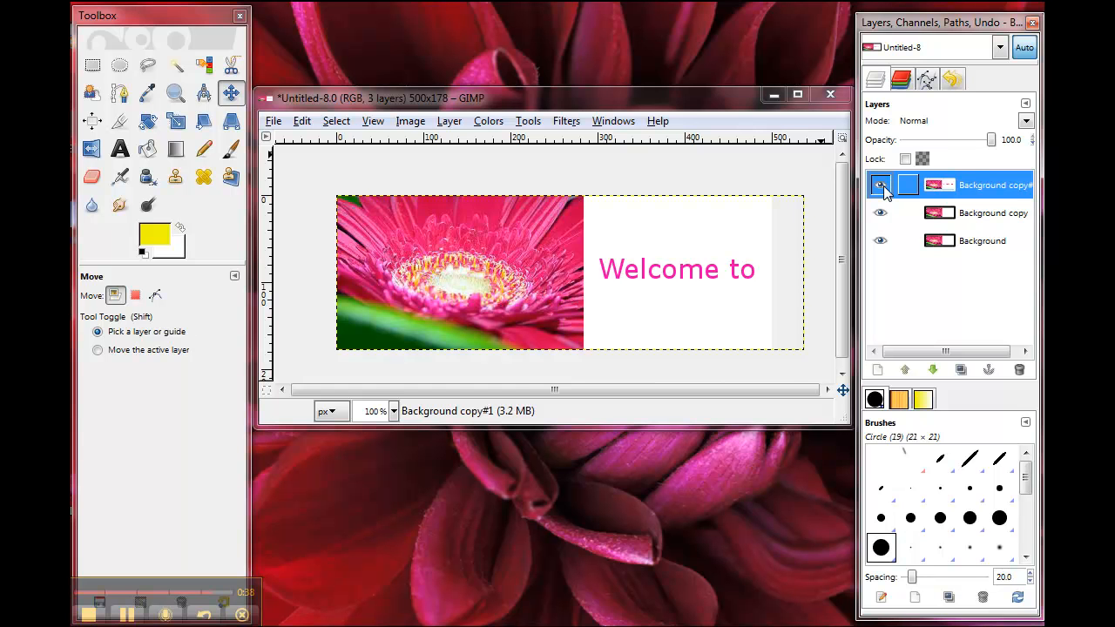
double_click(1002, 185)
text(Welcome)
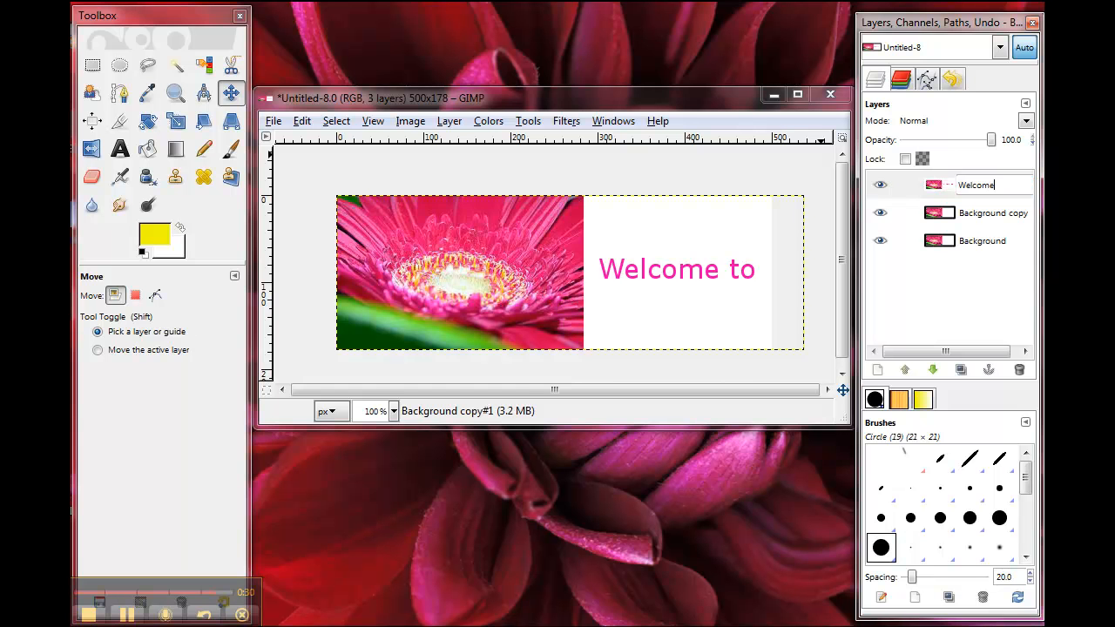
text( to)
click(994, 240)
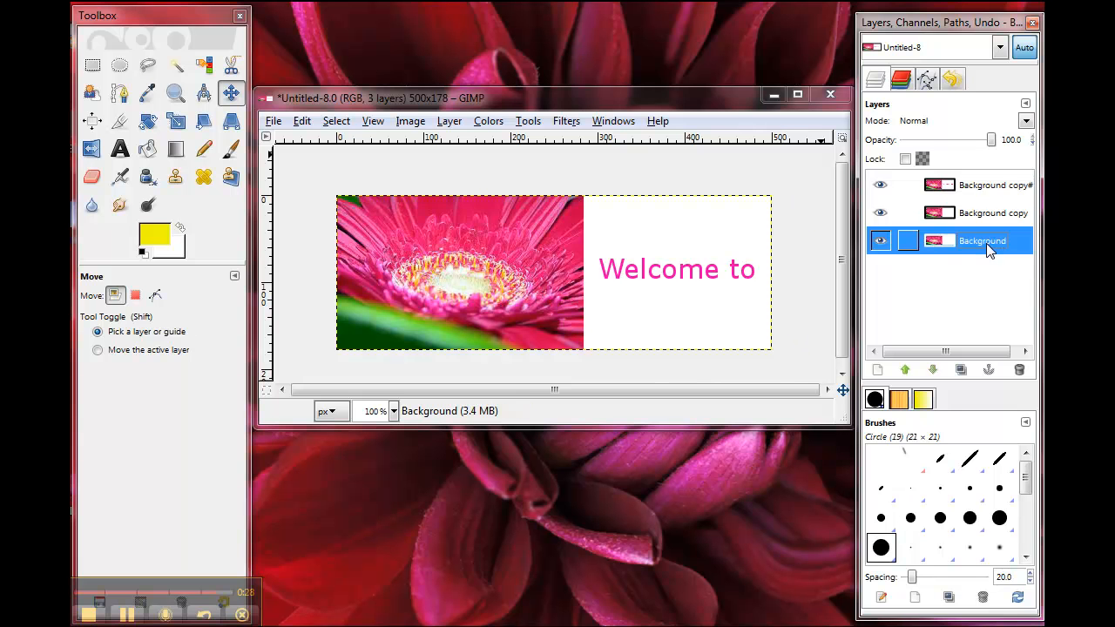
Step: Rename the merged top layer as "Welcome to"
click(997, 188)
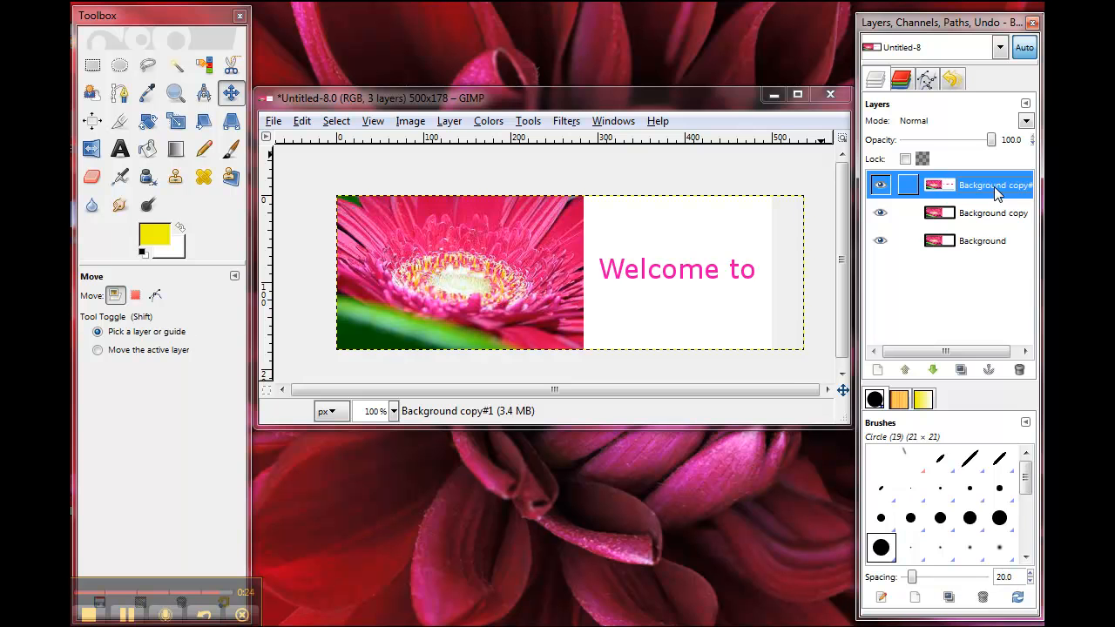
double_click(994, 187)
text(Welcome to)
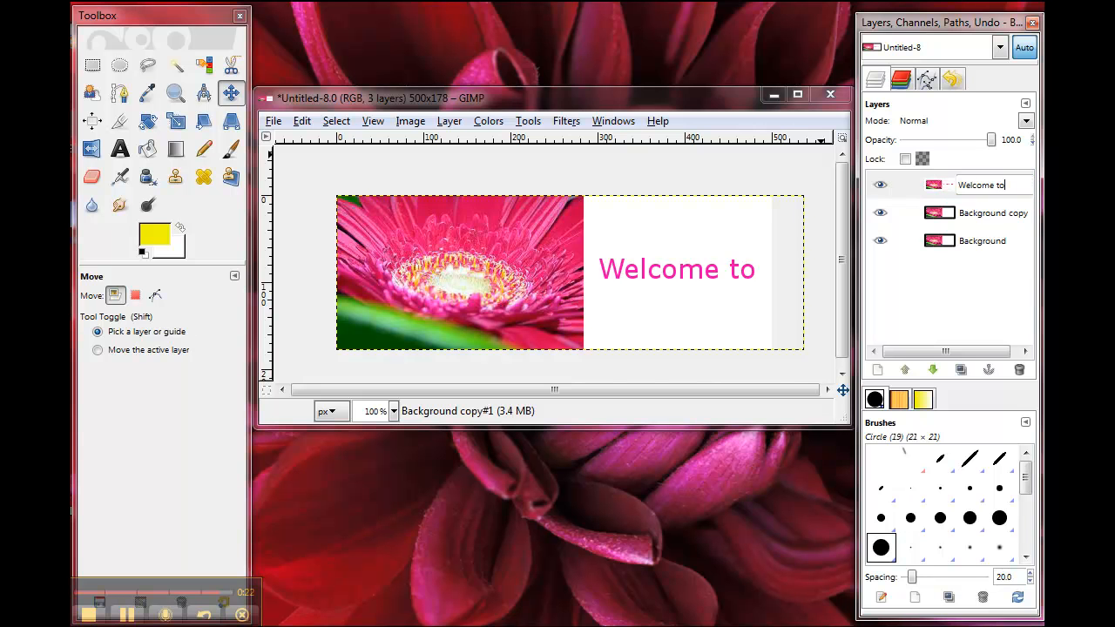
key(Return)
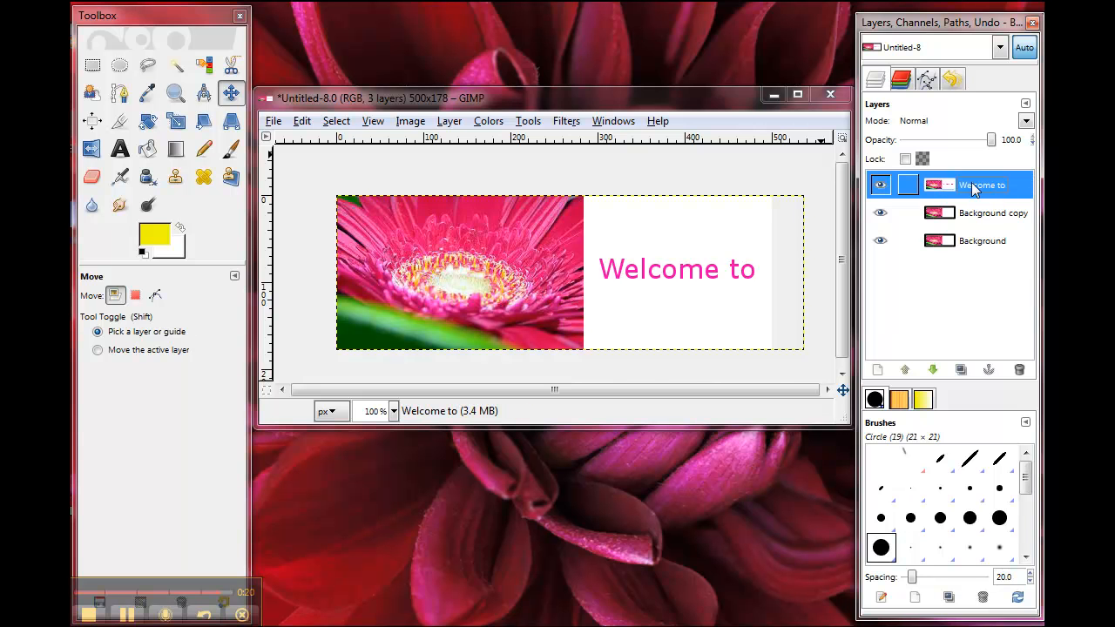
Step: Hide the "Welcome to" layer and add the page owner's possessive first name as text above the Background copy layer, in the white area
click(878, 188)
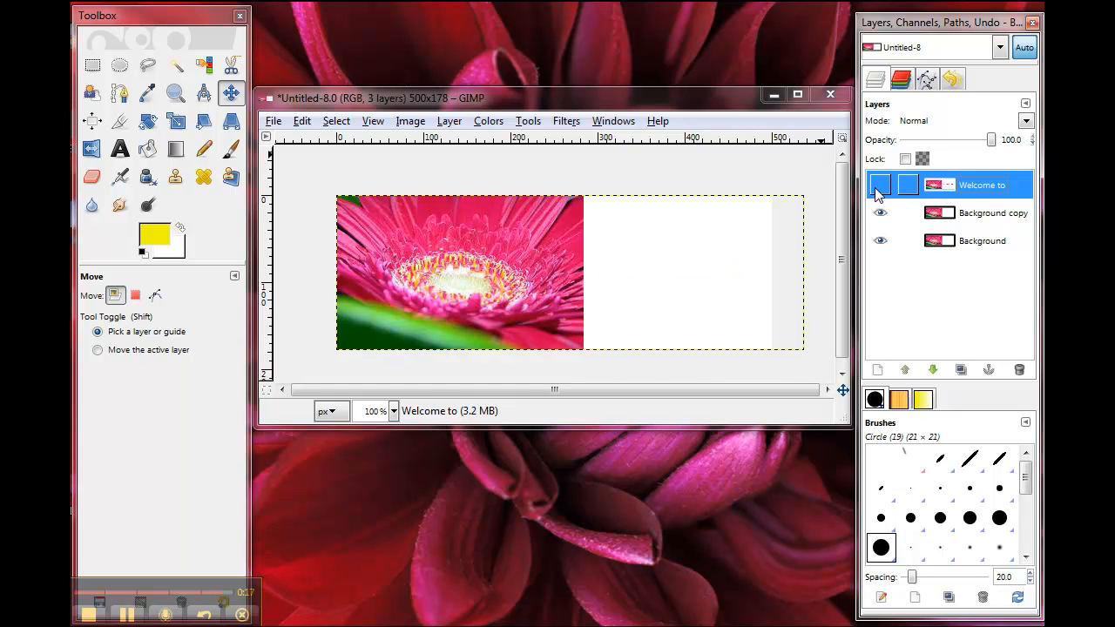
click(963, 221)
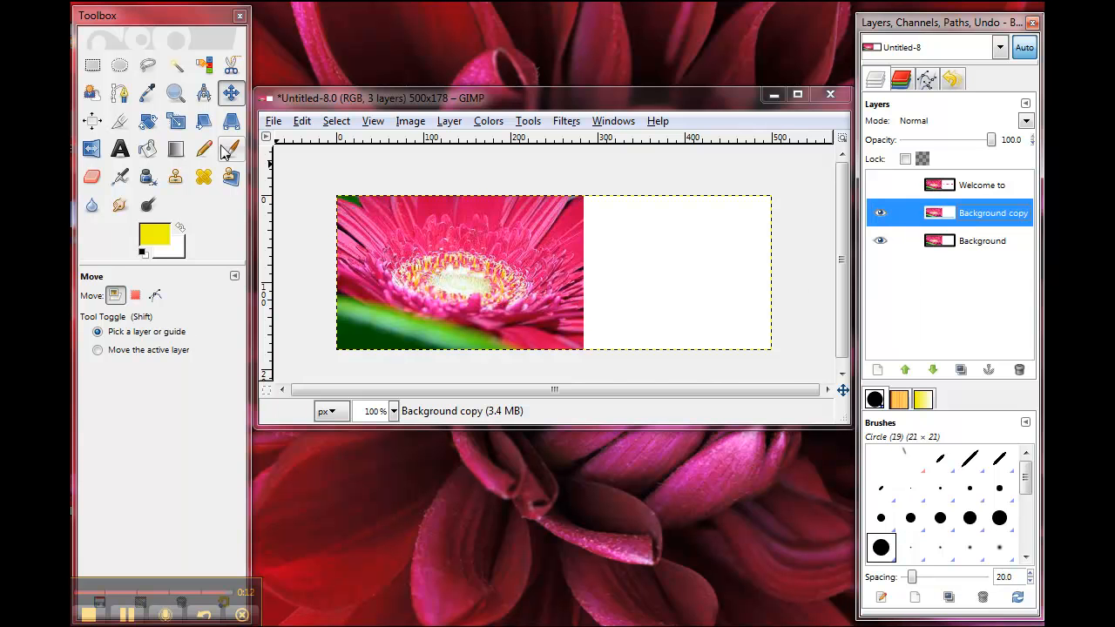
click(120, 151)
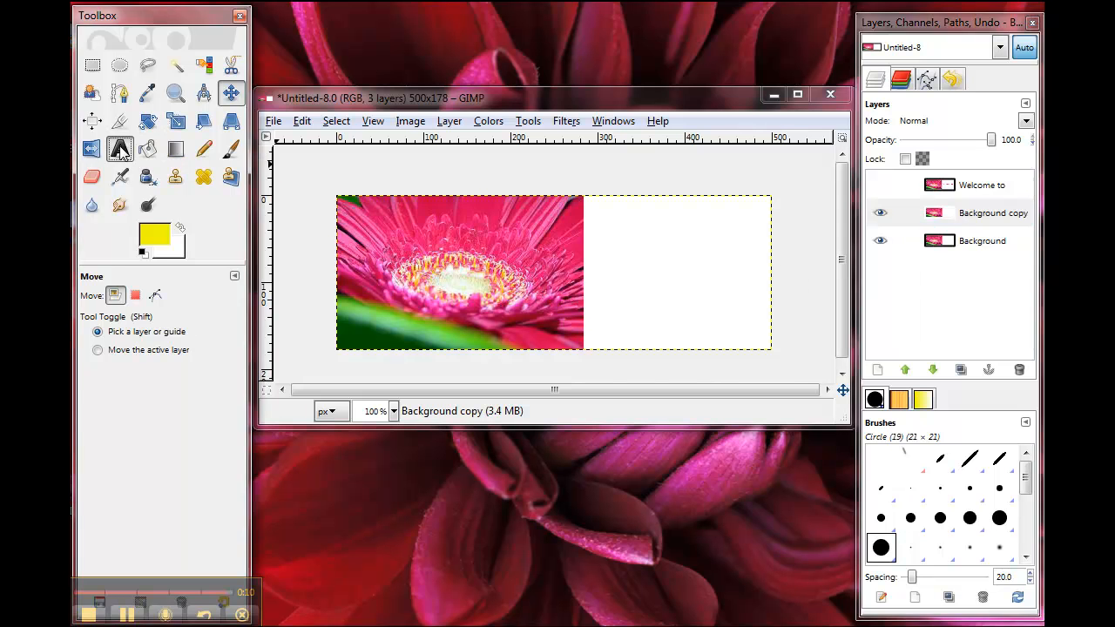
click(611, 240)
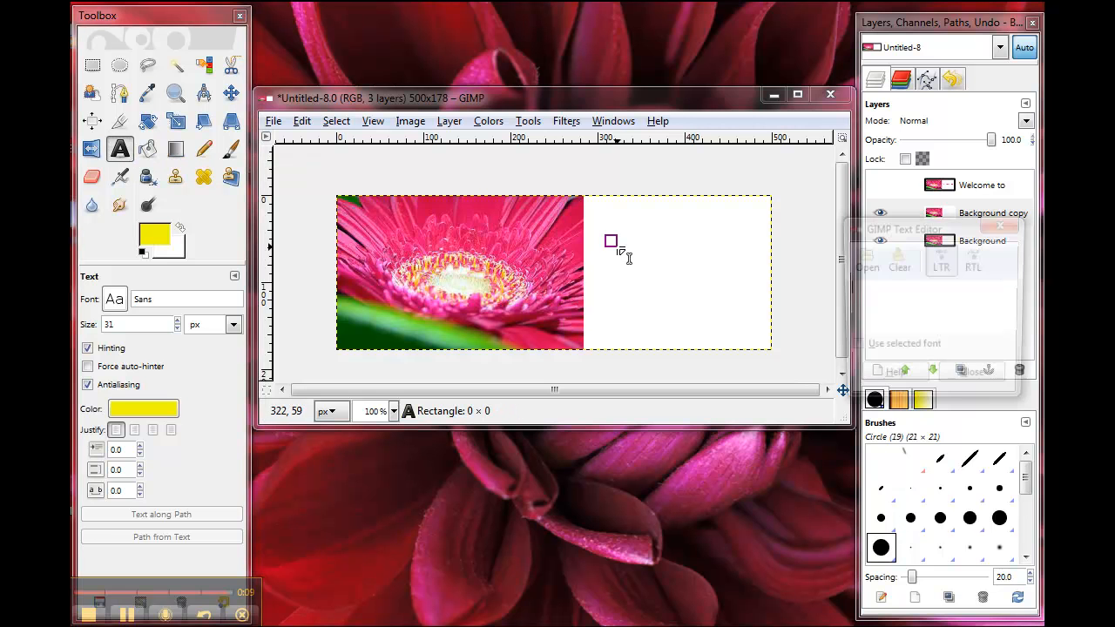
text(Kelly's)
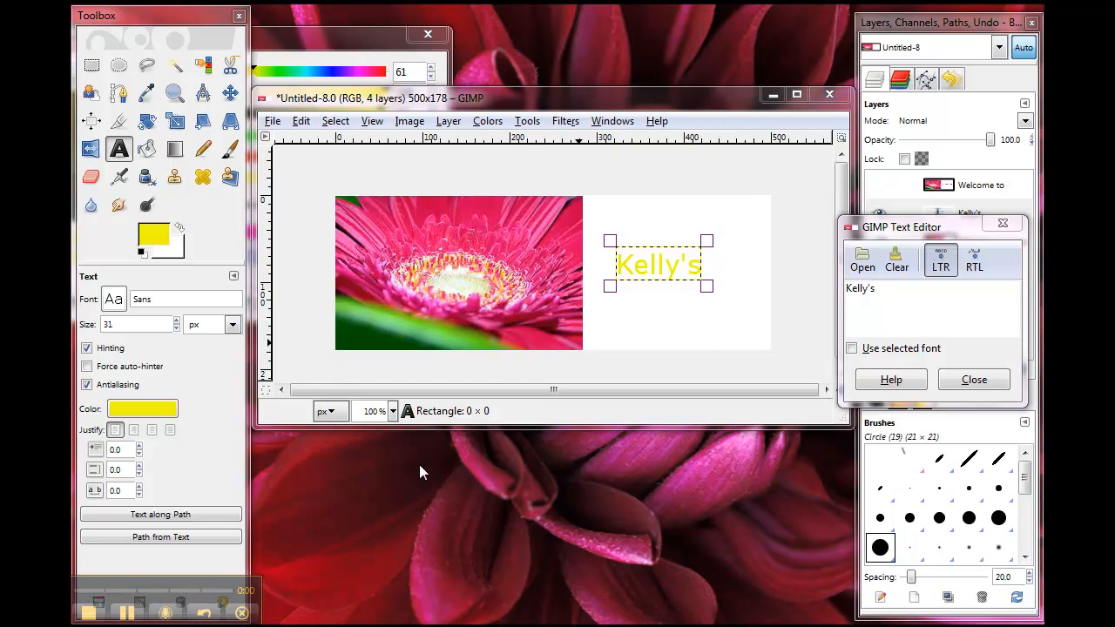
Step: Set the color of the owner's name text to pink f700ac
drag(314, 49, 466, 82)
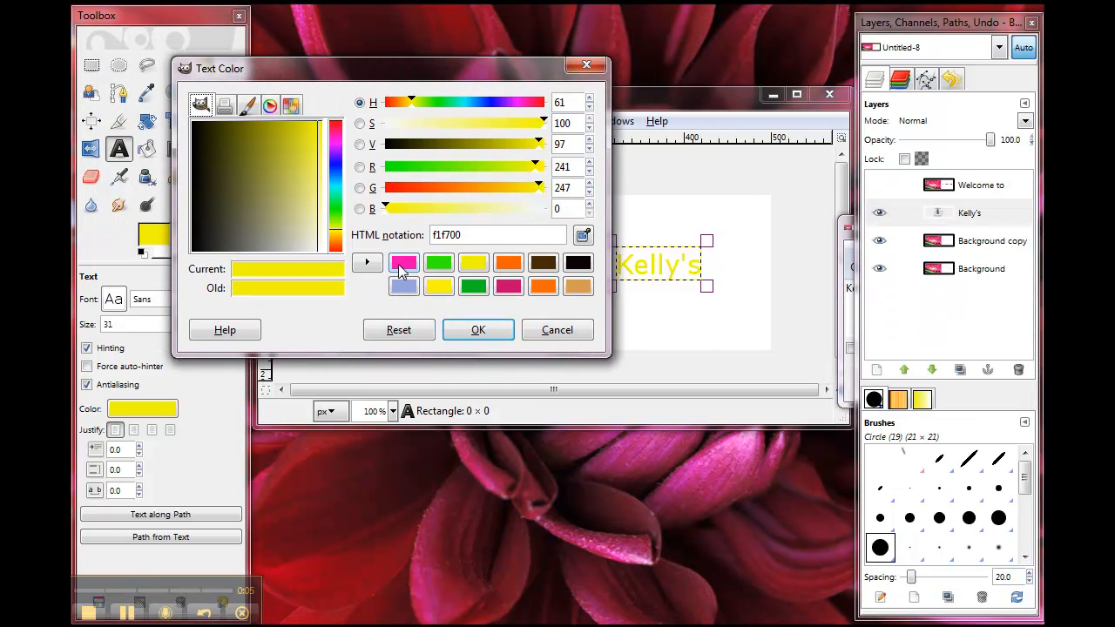
click(401, 266)
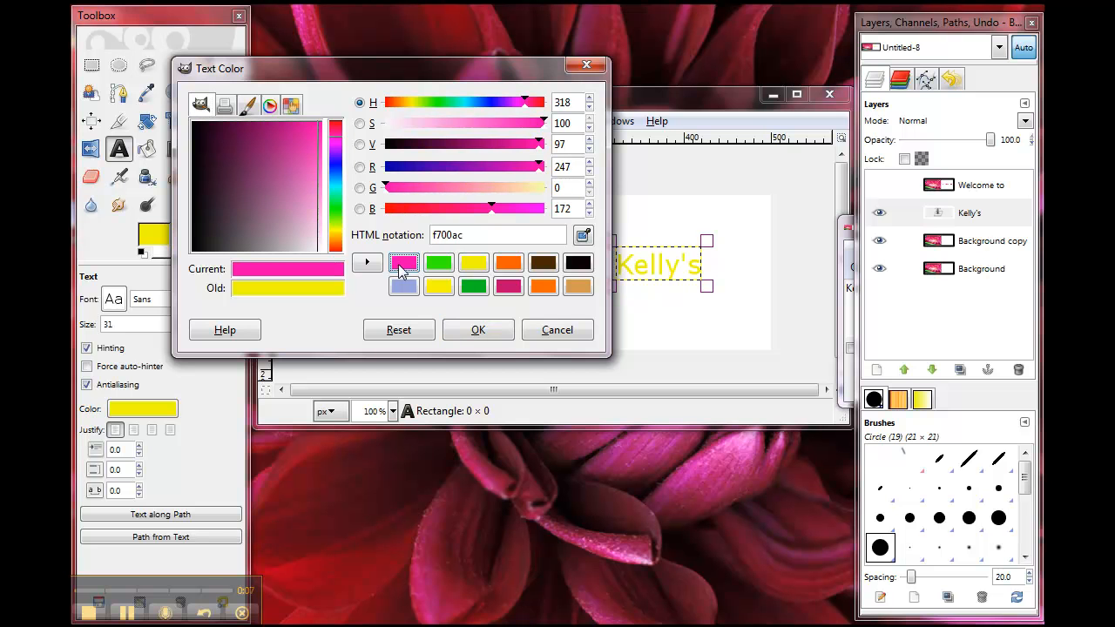
click(478, 331)
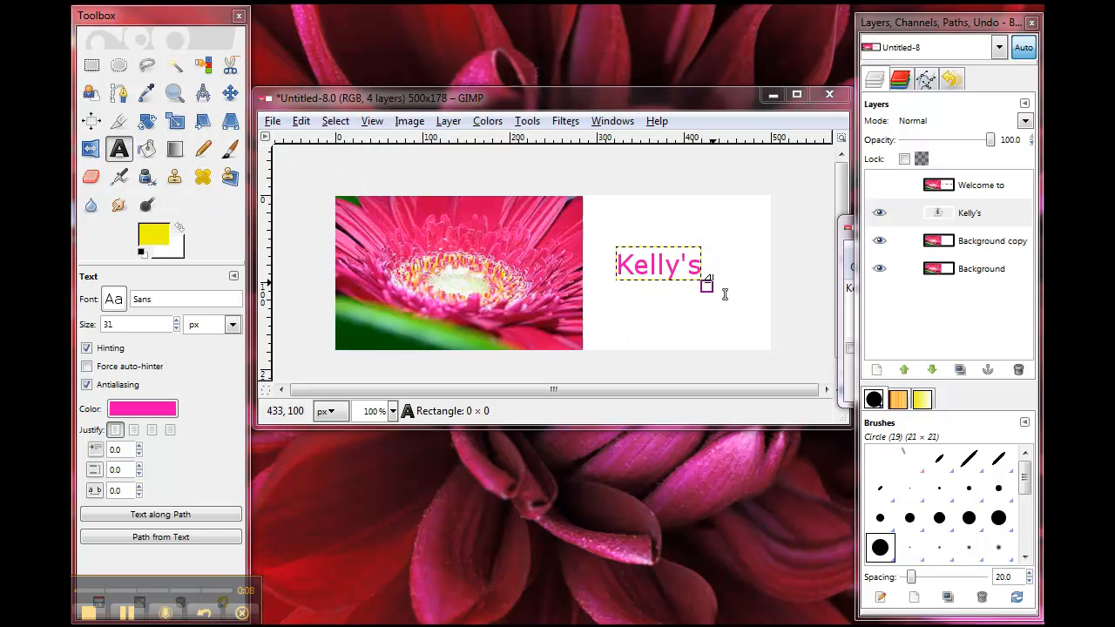
Step: Center the owner's name text within the white area beside the flower, keeping the text editor out of the way
click(838, 300)
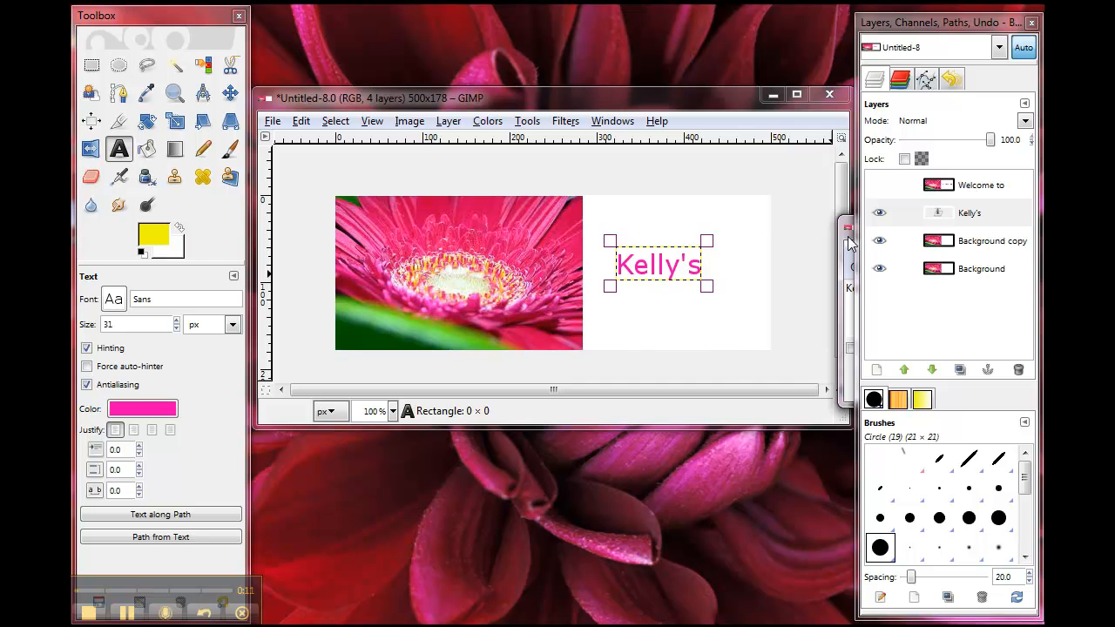
drag(848, 238, 542, 248)
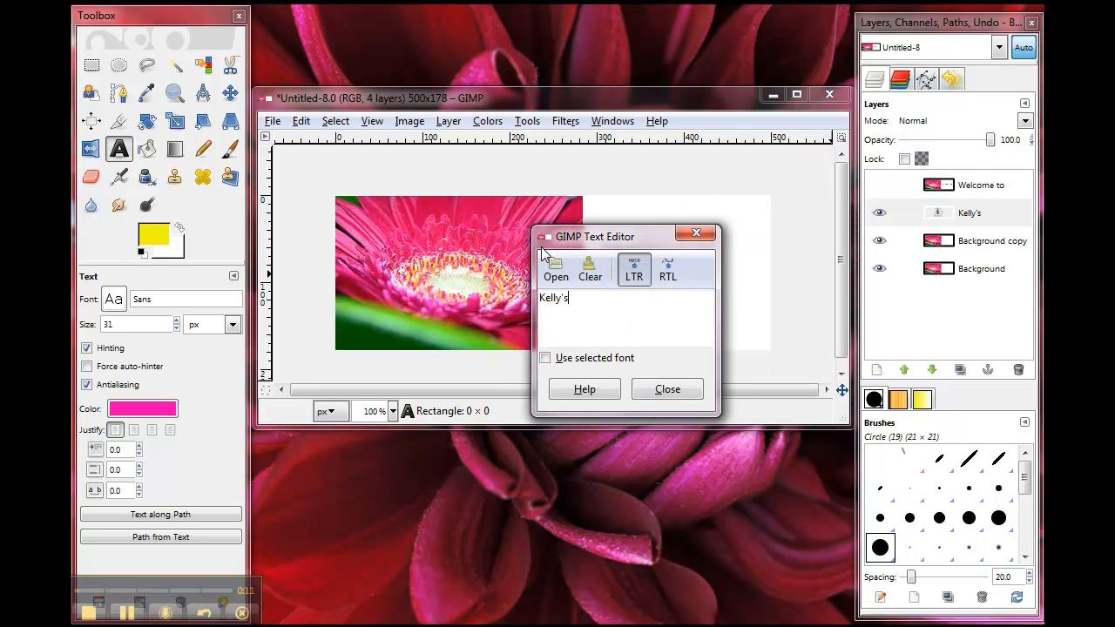
click(655, 390)
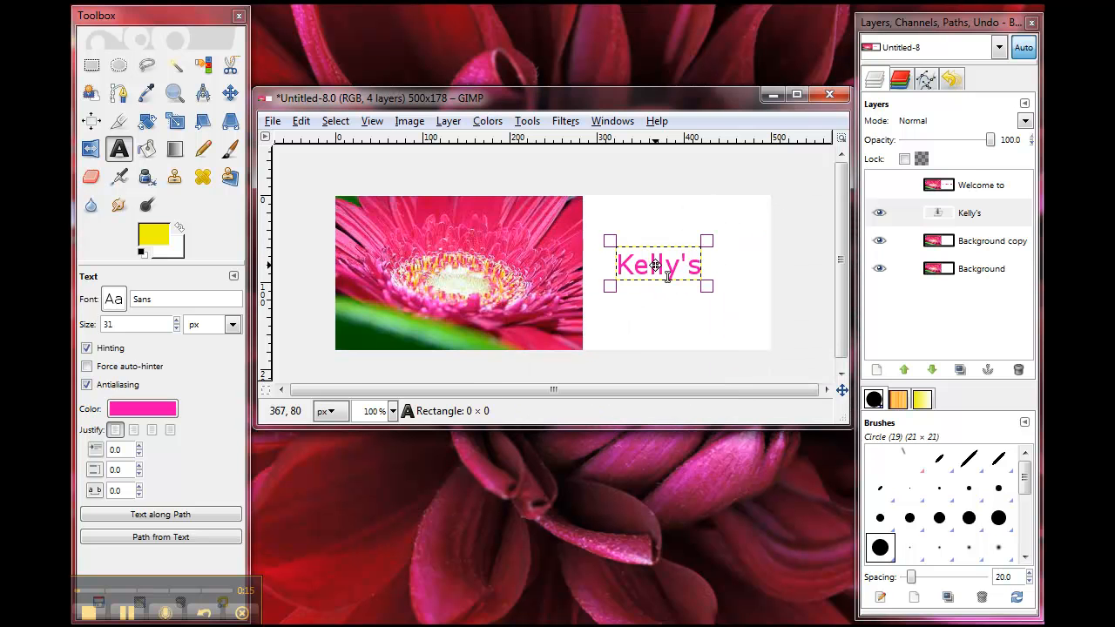
click(671, 273)
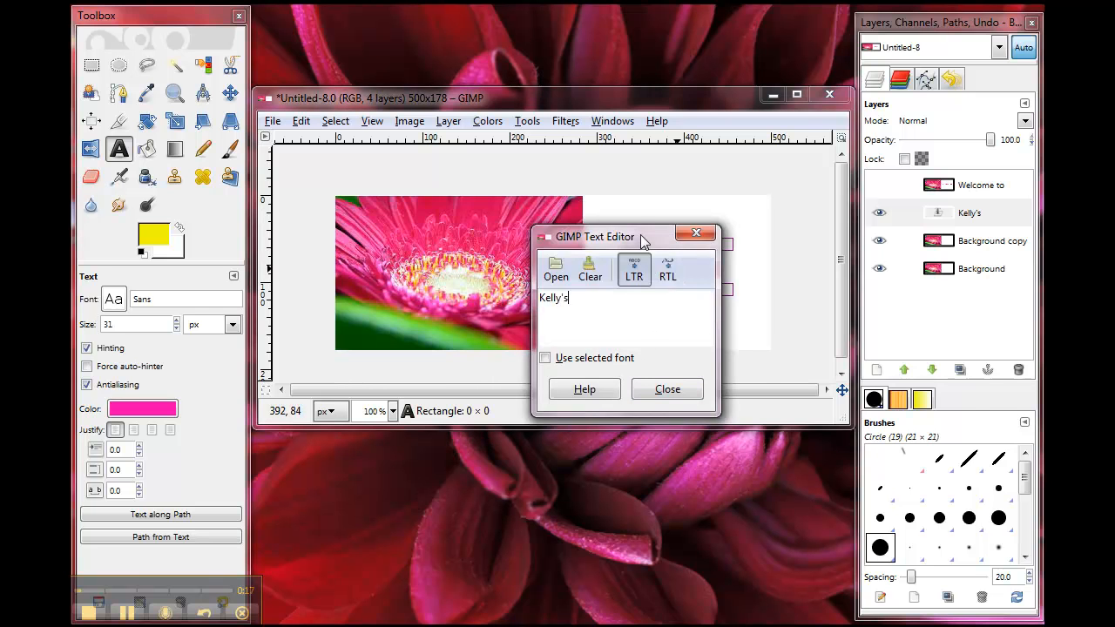
drag(643, 240, 901, 292)
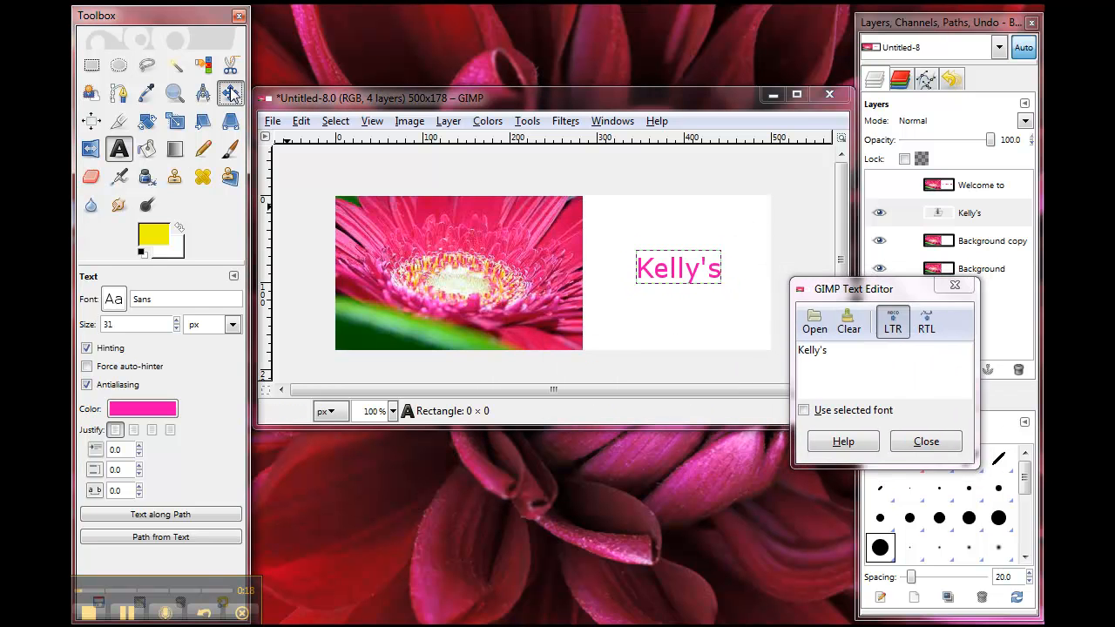
click(231, 94)
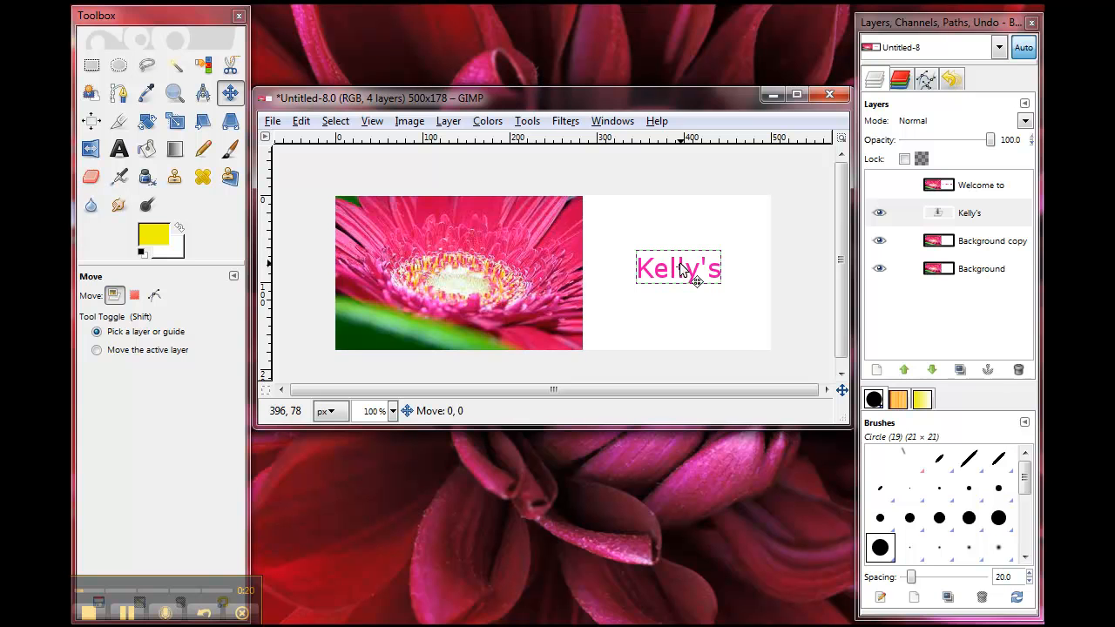
drag(681, 264, 679, 272)
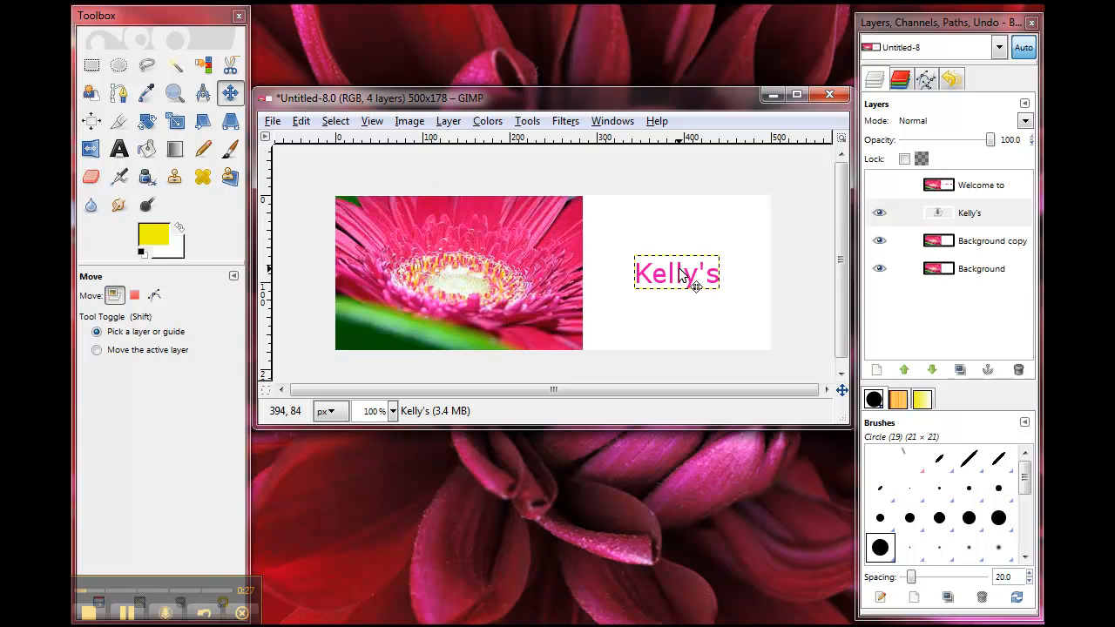
Step: Align the owner's name text vertically with the "Welcome to" text, toggling the "Welcome to" layer to compare and leaving it hidden
click(881, 187)
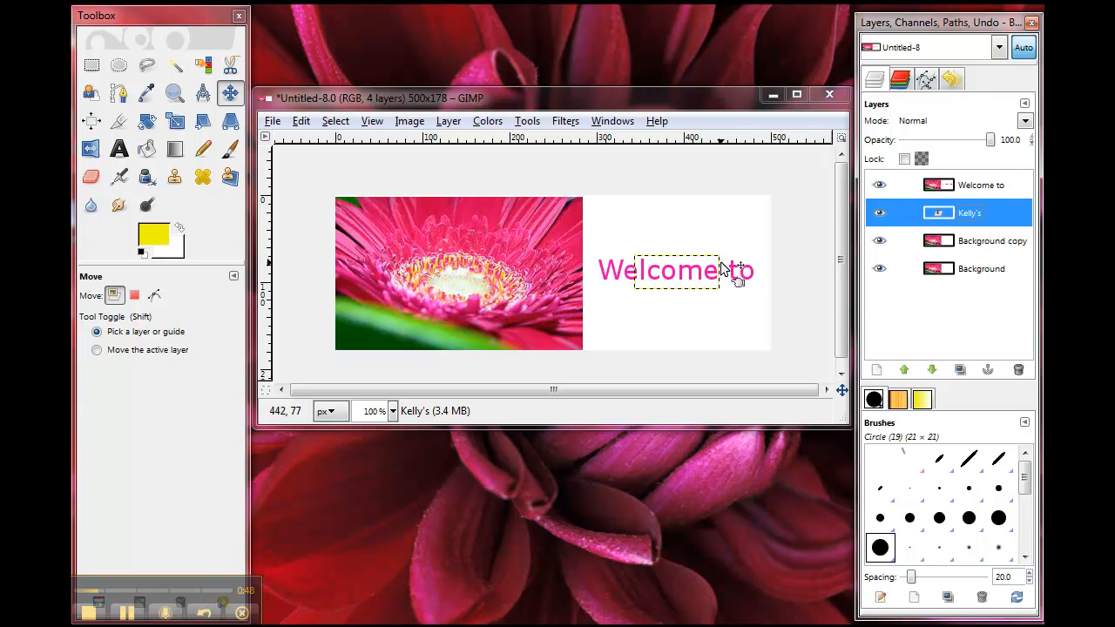
click(879, 186)
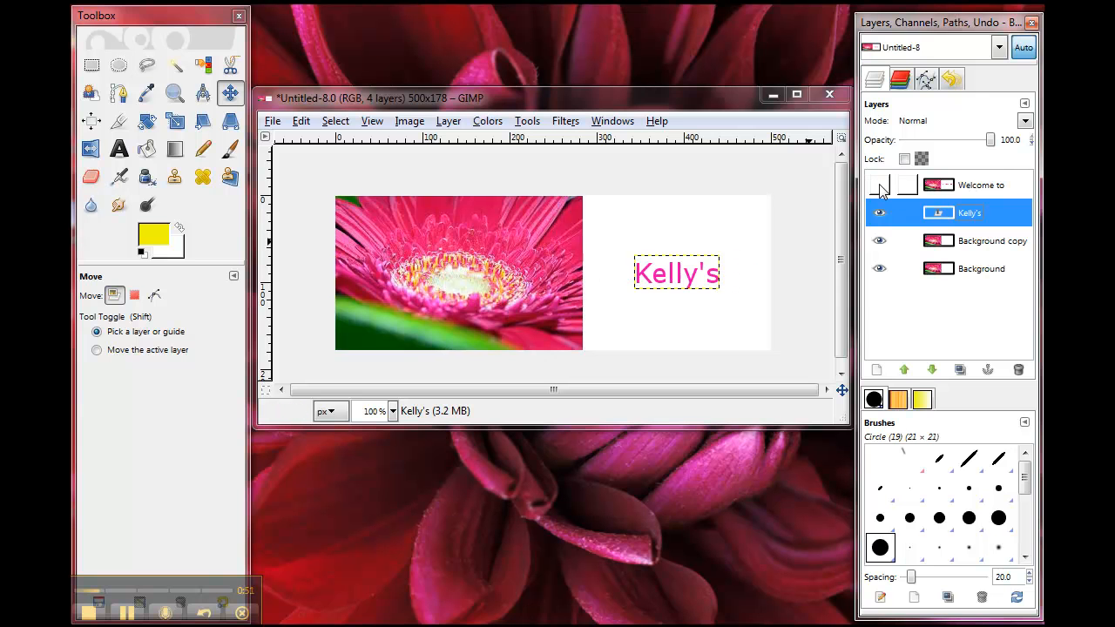
click(672, 277)
drag(672, 271, 673, 268)
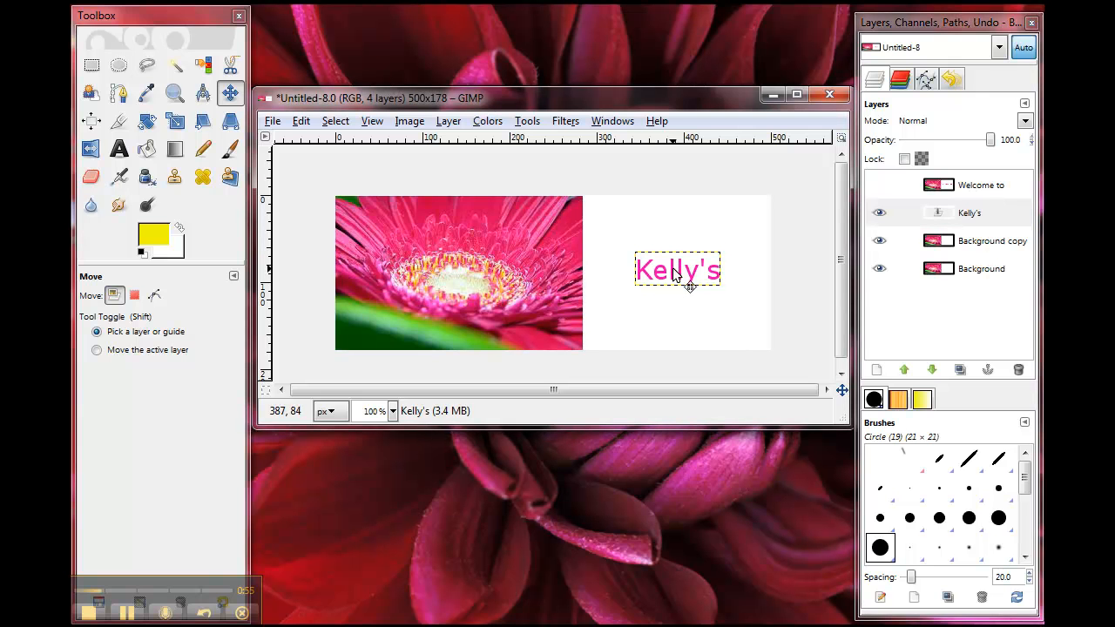
click(883, 186)
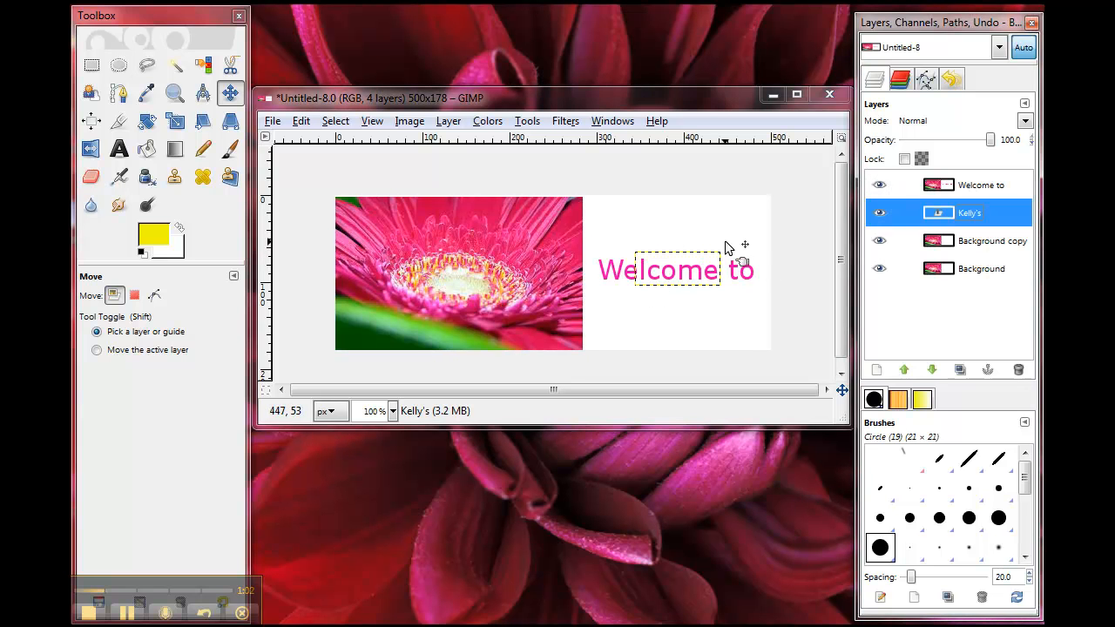
click(880, 186)
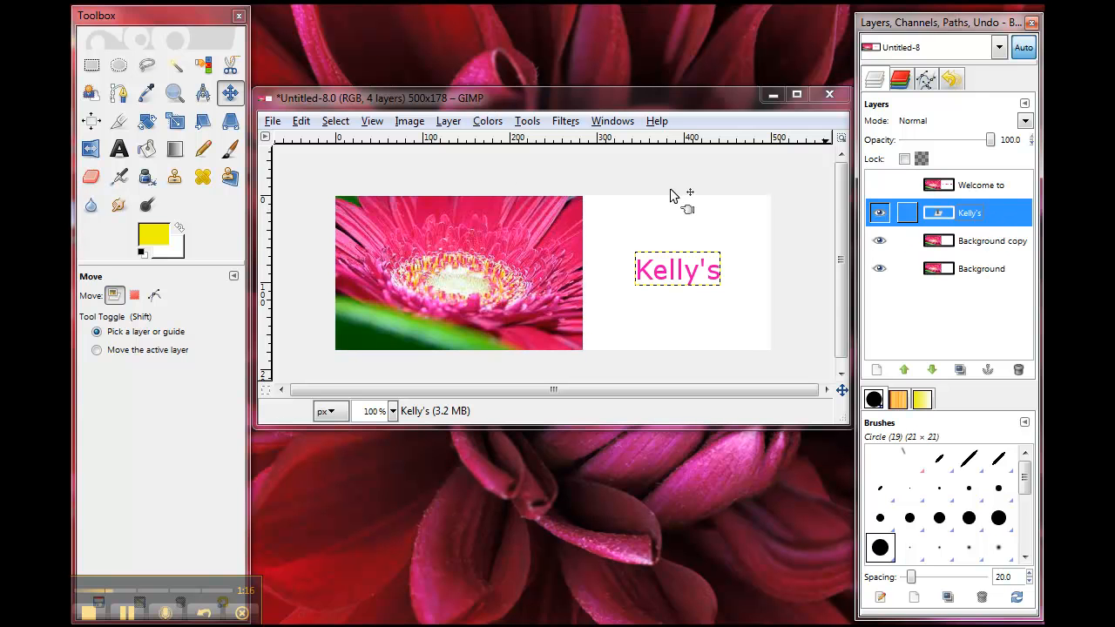
Step: Merge the owner's name text down into the Background copy layer and rename that layer with the owner's possessive first name
click(448, 122)
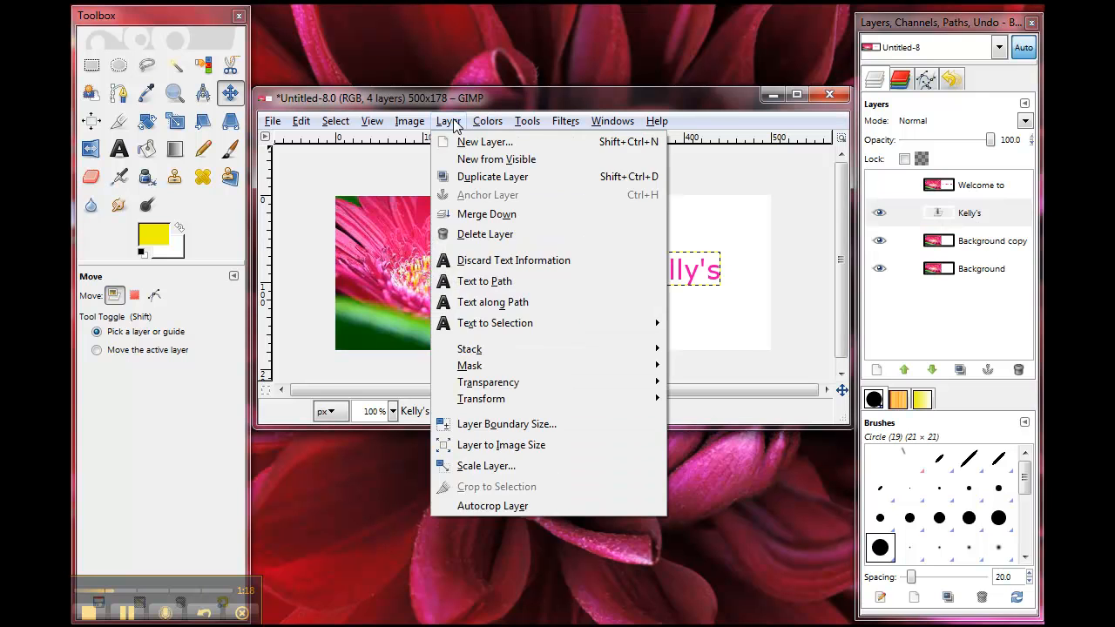
click(487, 214)
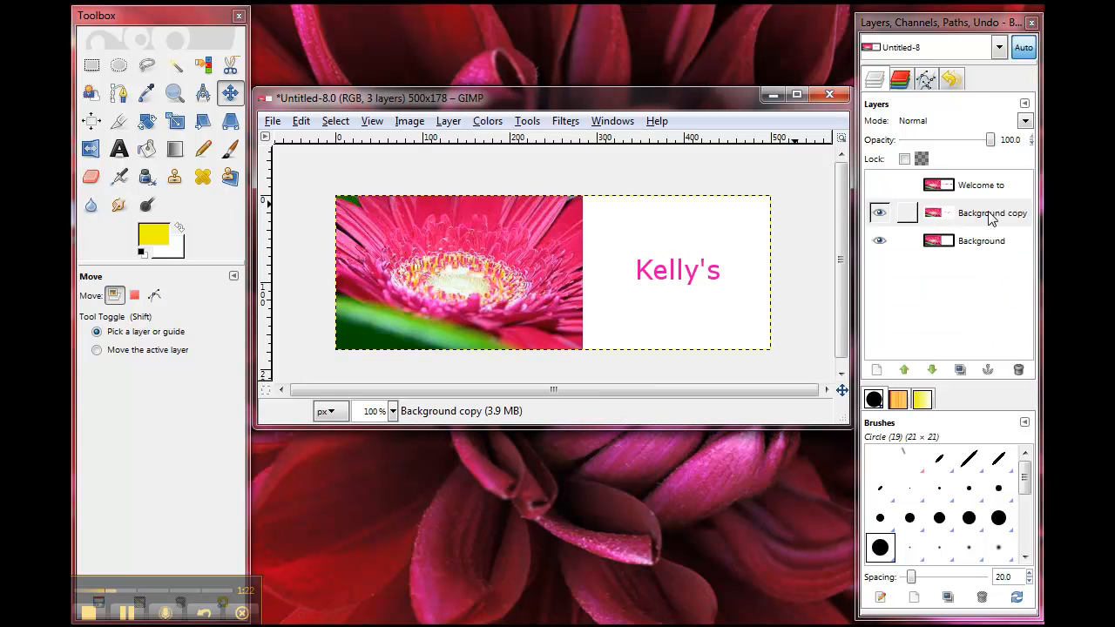
click(991, 218)
double_click(990, 218)
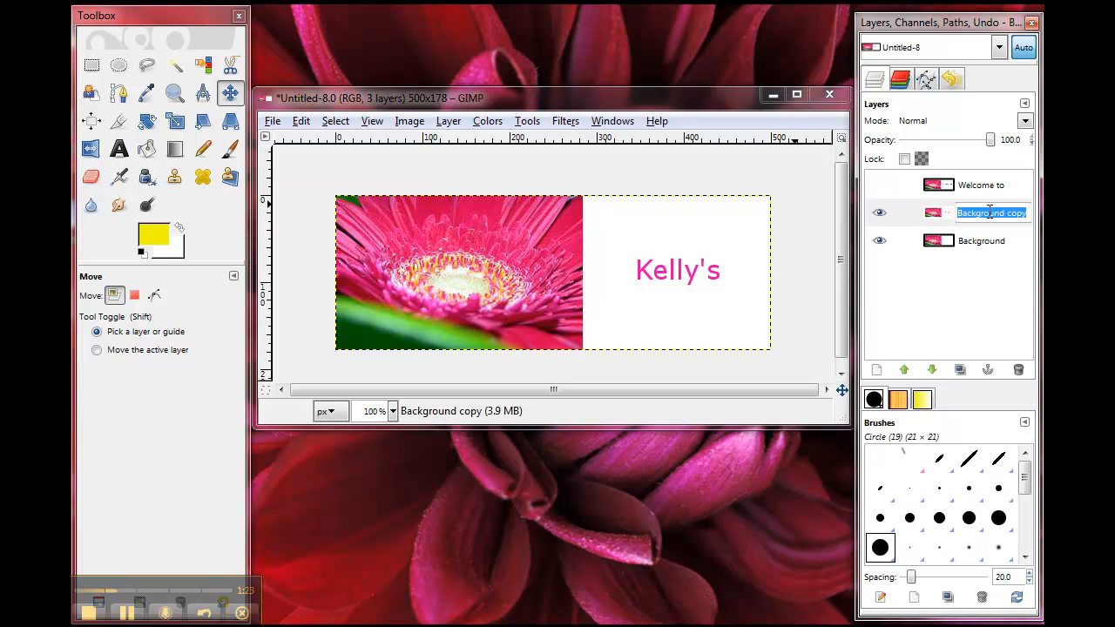
text(Kelly's)
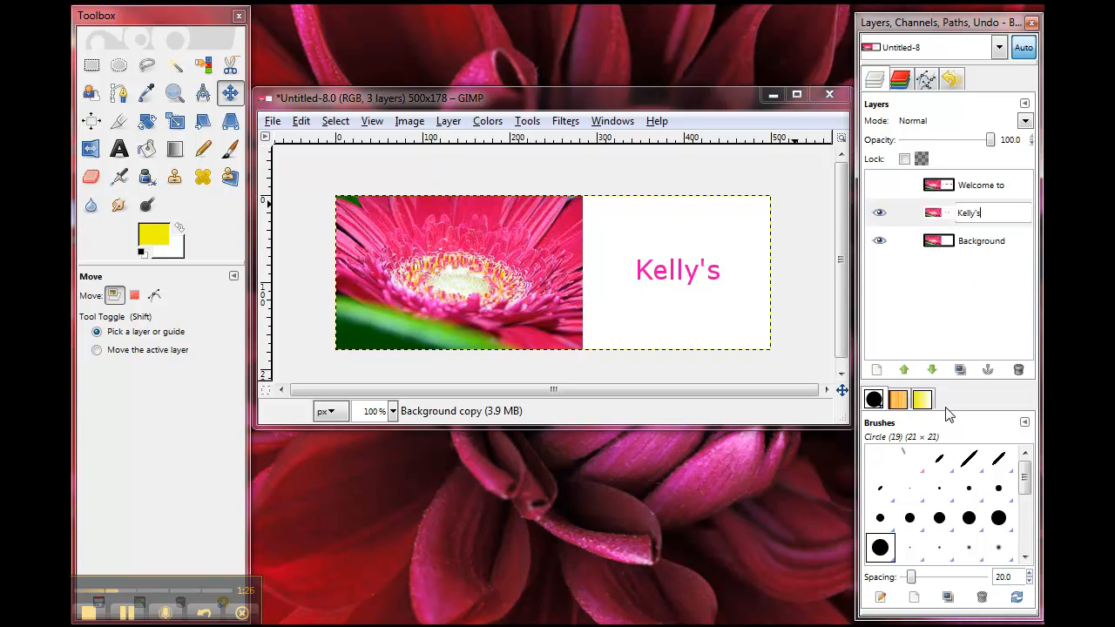
key(Return)
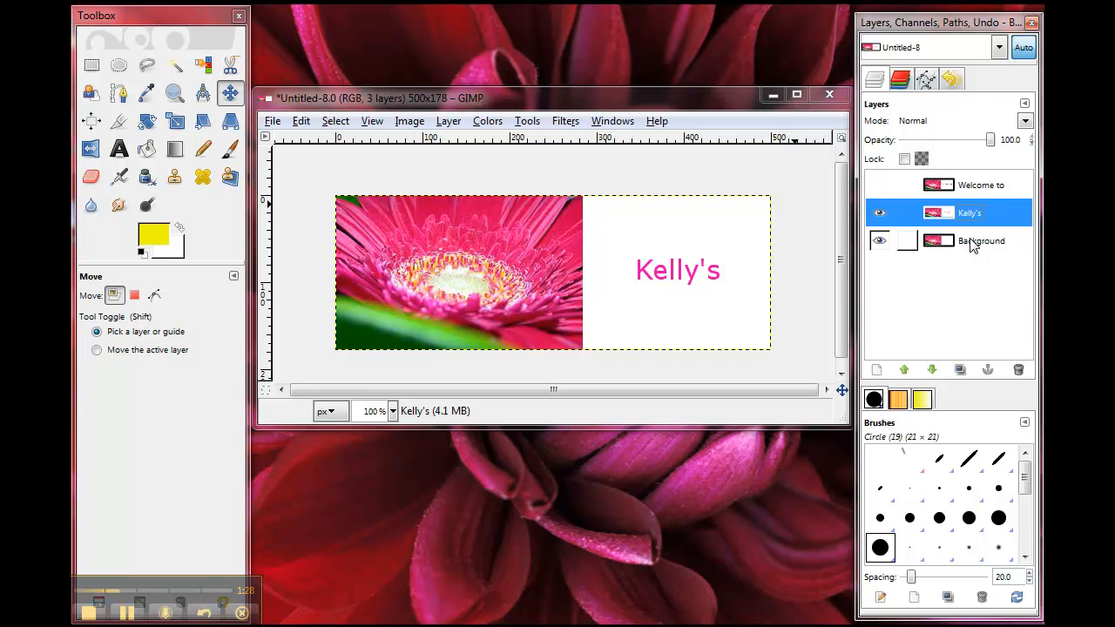
Step: Hide the owner's name layer and add the text "Math Page" in the white area beside the flower
click(880, 214)
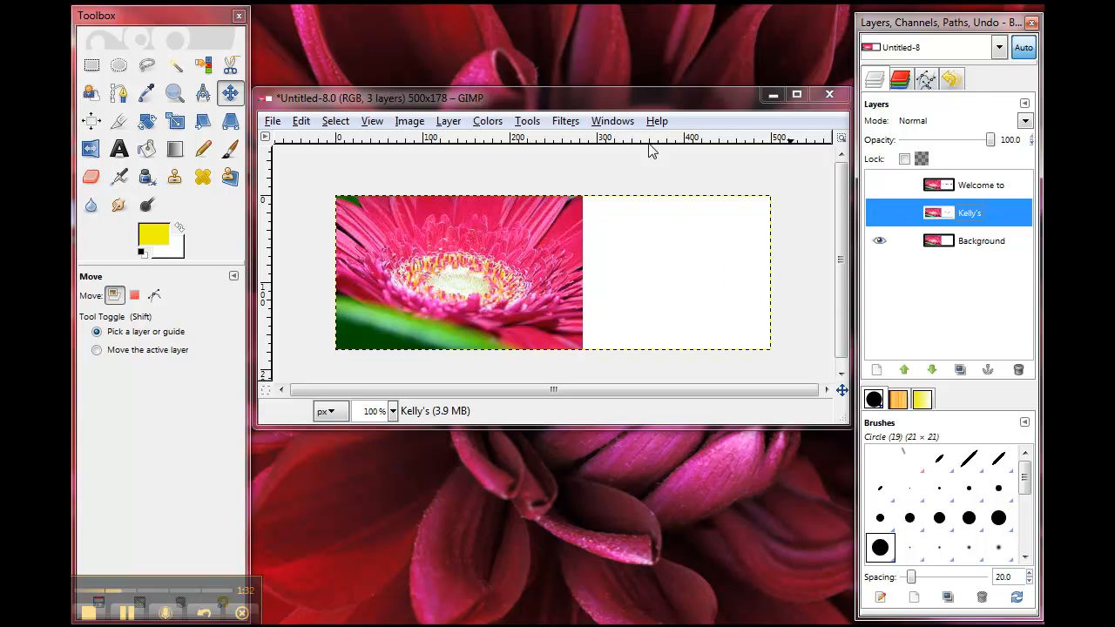
click(119, 150)
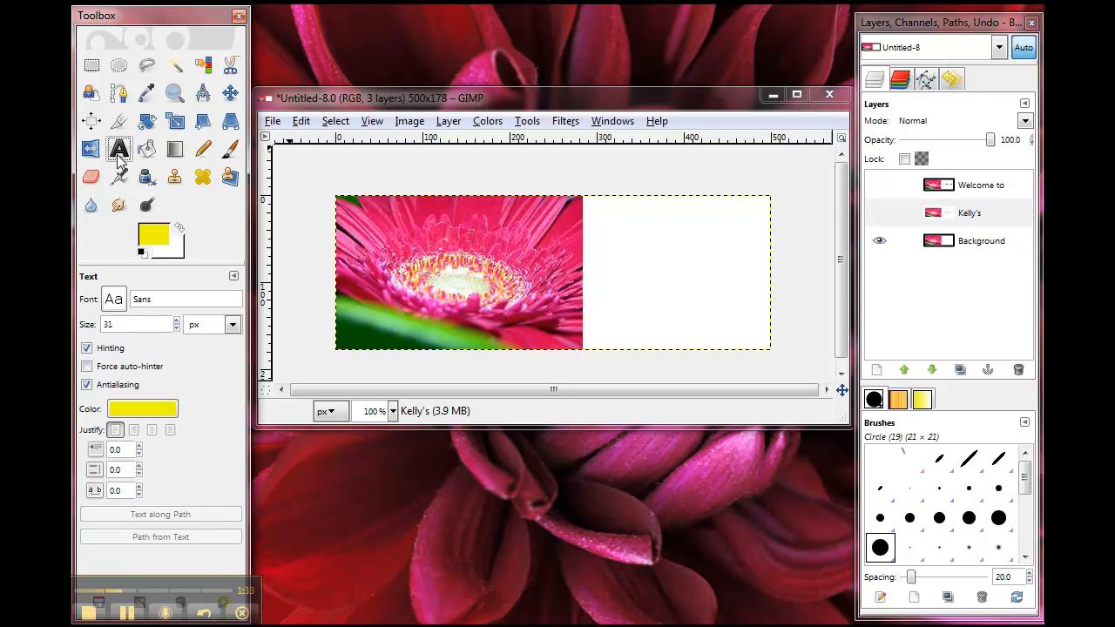
click(602, 242)
text(Math Page)
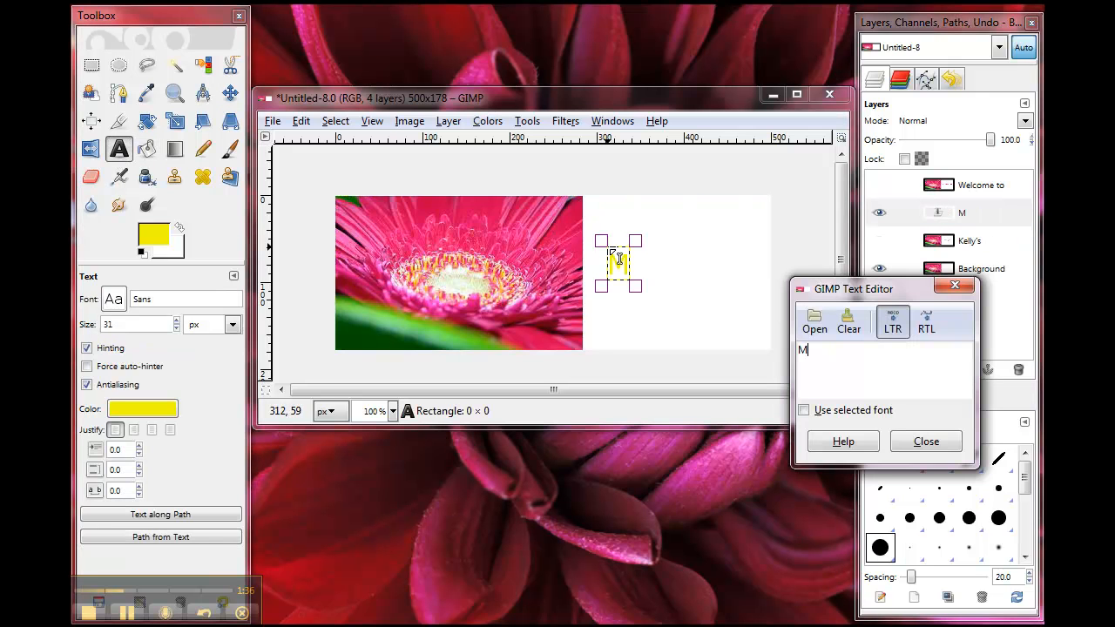
Step: Set the color of the "Math Page" text to pink f700ac
click(158, 409)
click(191, 207)
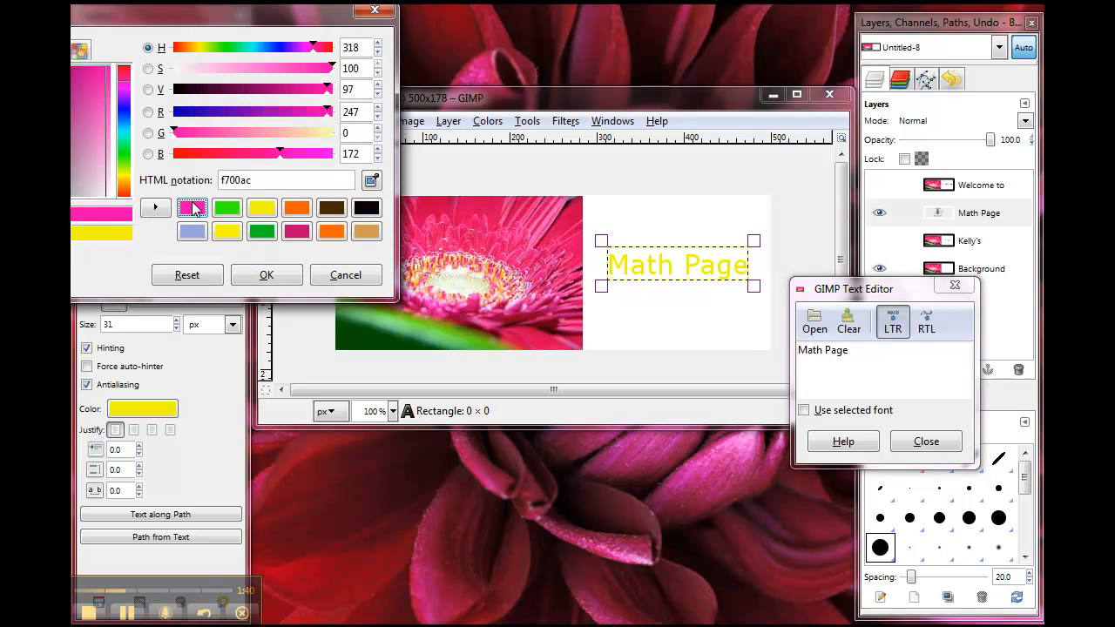
click(267, 275)
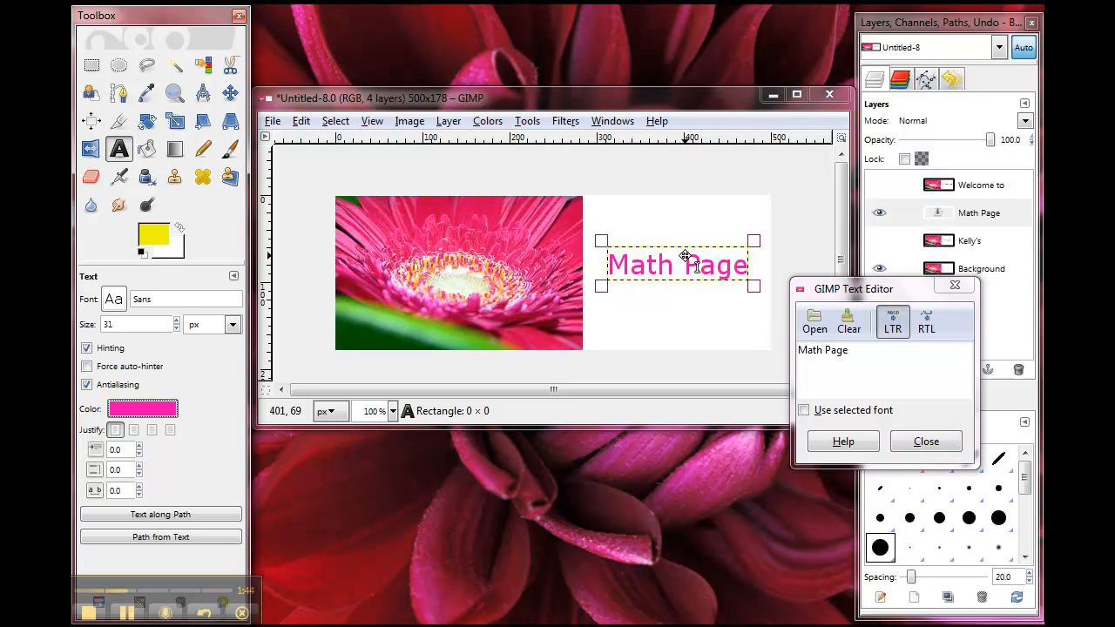
Step: Align the "Math Page" text vertically with the owner's name text, leave the name layer hidden and close the text editor
click(880, 243)
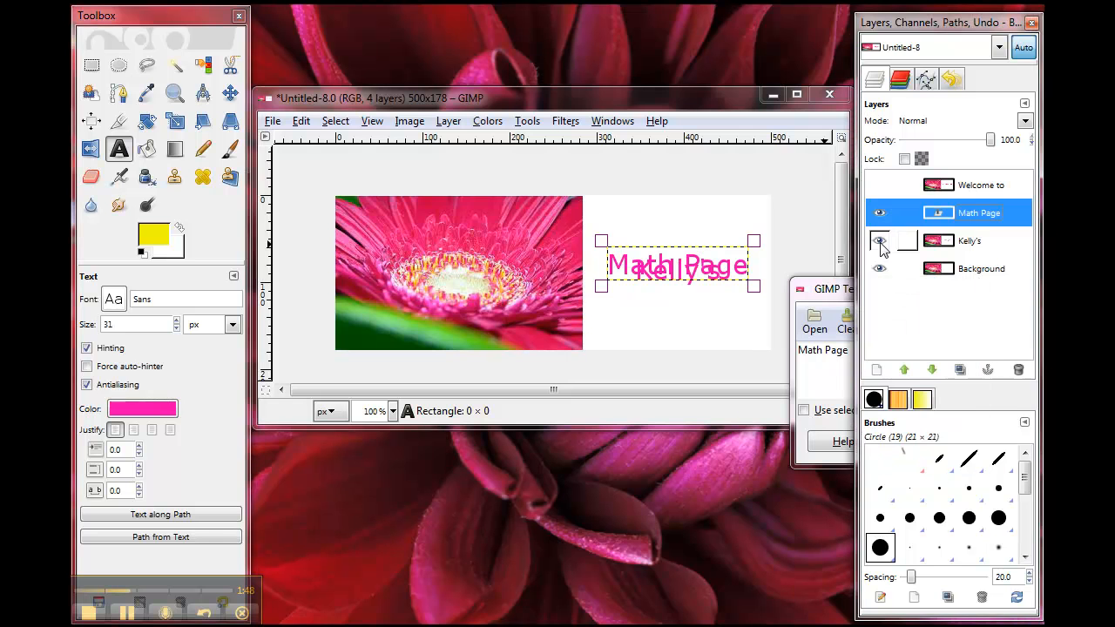
click(623, 263)
drag(623, 263, 622, 270)
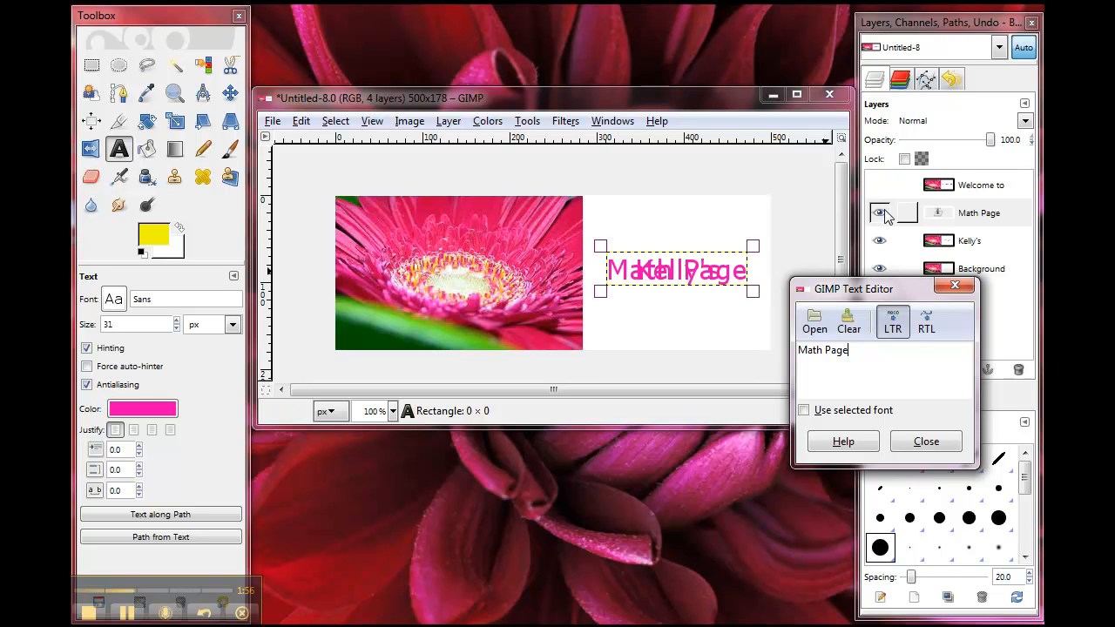
click(880, 240)
click(880, 241)
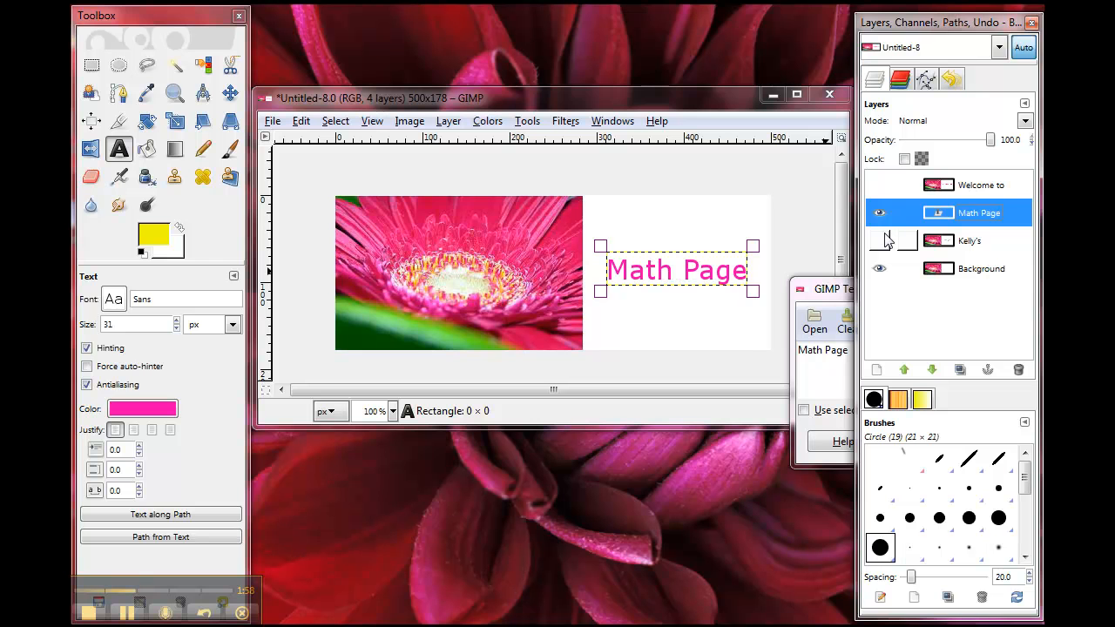
drag(838, 291, 714, 265)
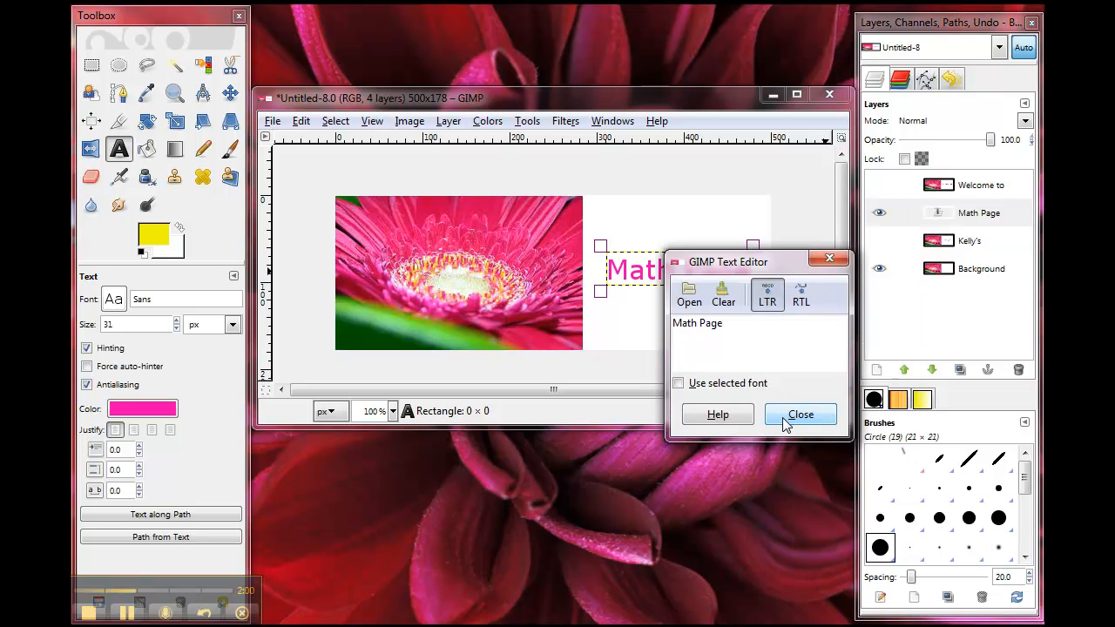
click(784, 421)
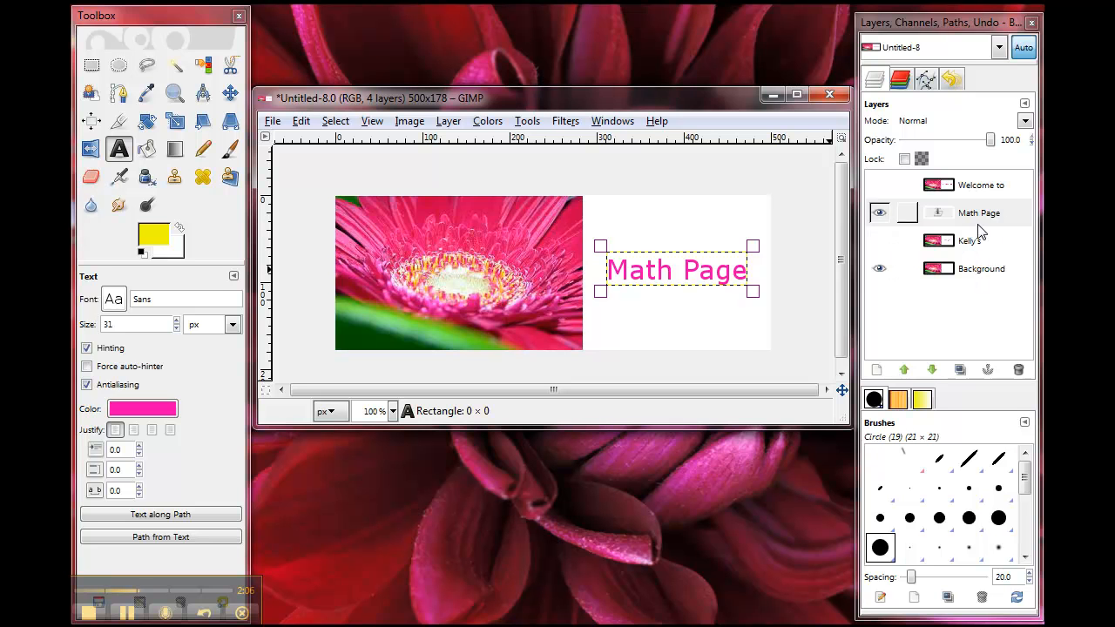
Step: Lower the "Math Page" text layer beneath the owner's name layer and merge it down into the Background layer
click(126, 613)
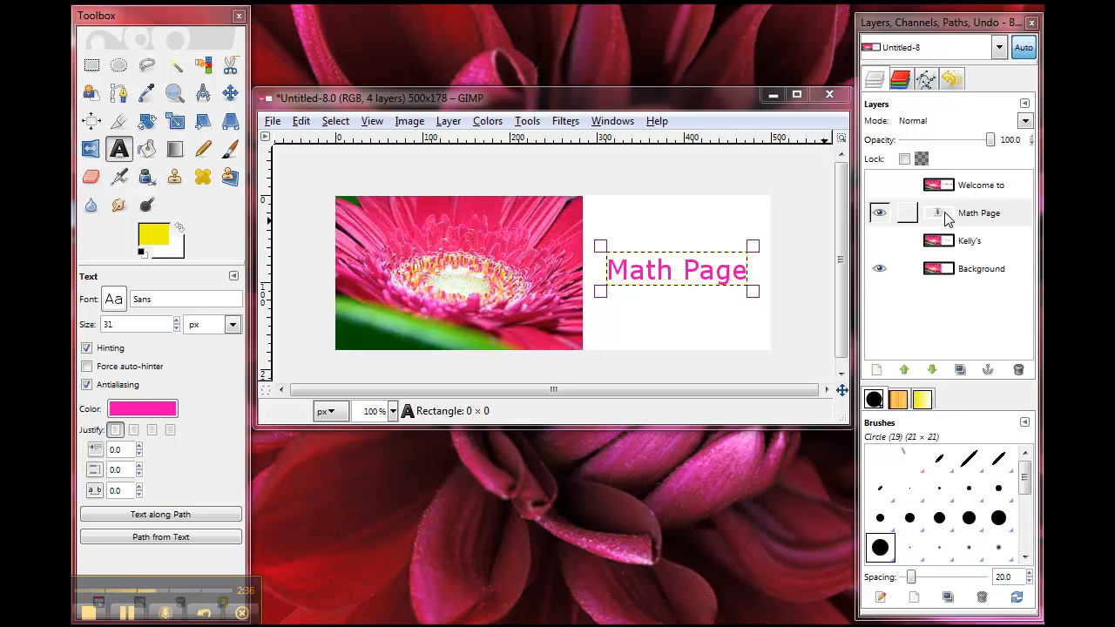
click(932, 370)
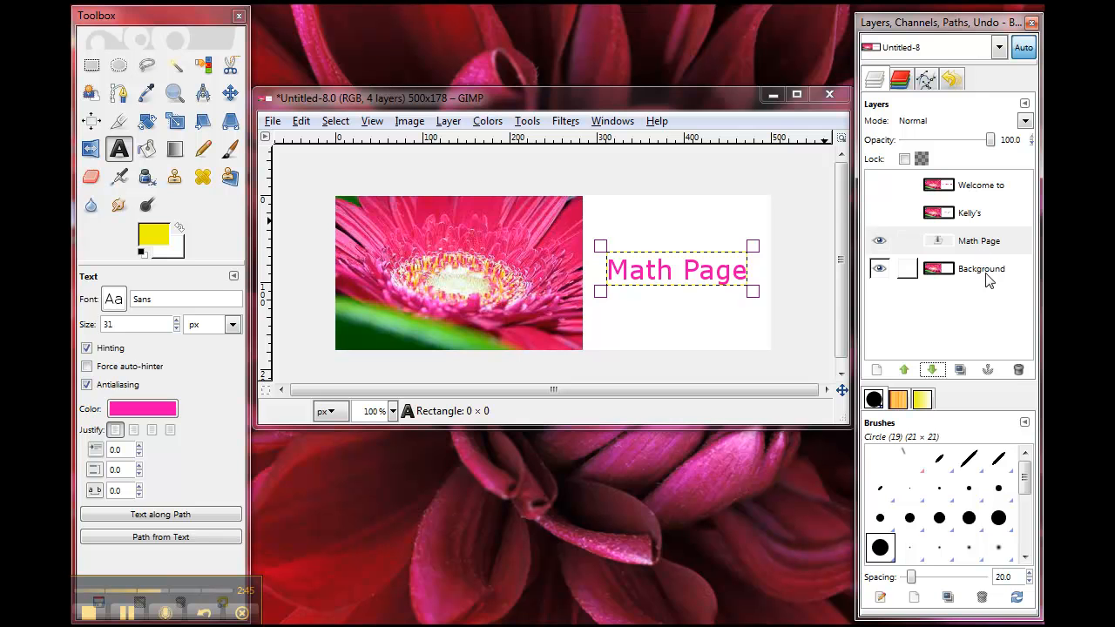
click(447, 121)
click(487, 214)
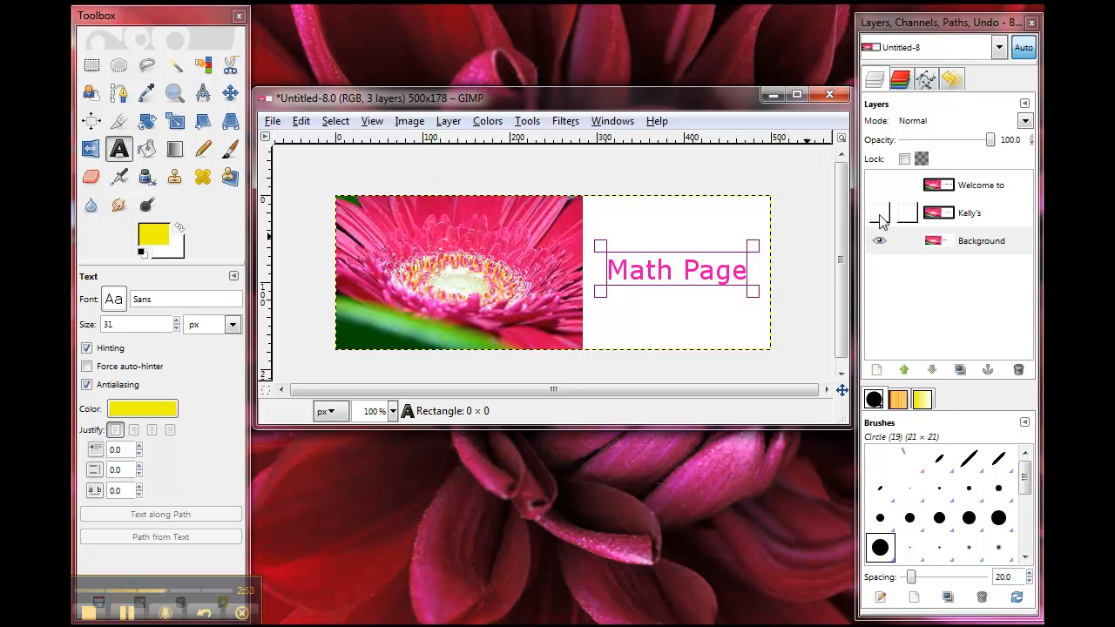
Step: Make the owner's name and "Welcome to" layers visible and rename the Background layer as "Math Page"
click(880, 214)
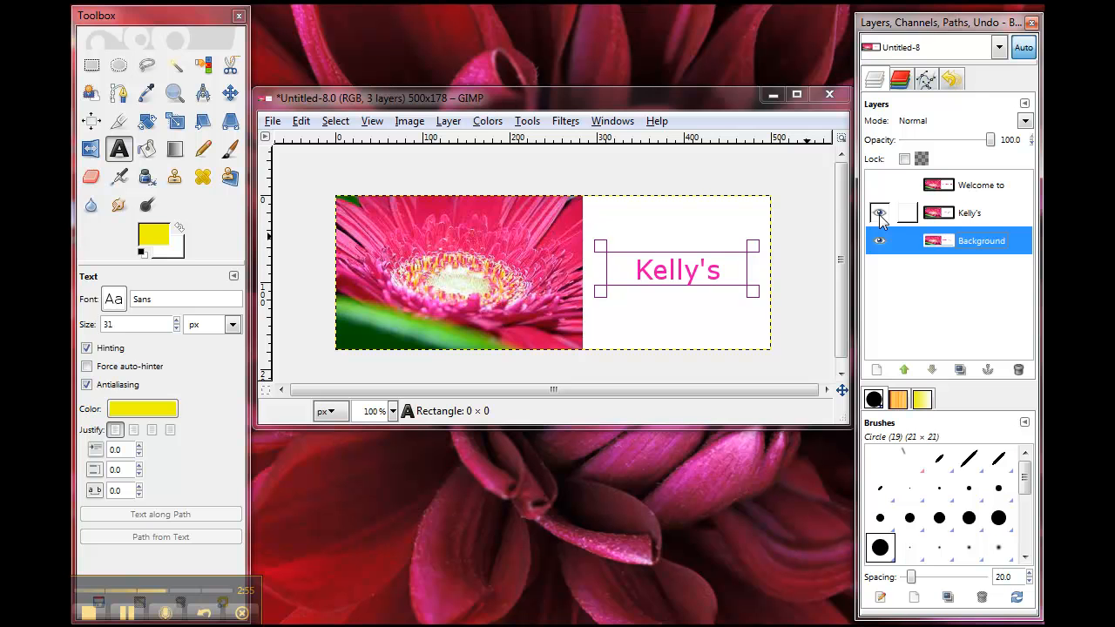
click(879, 186)
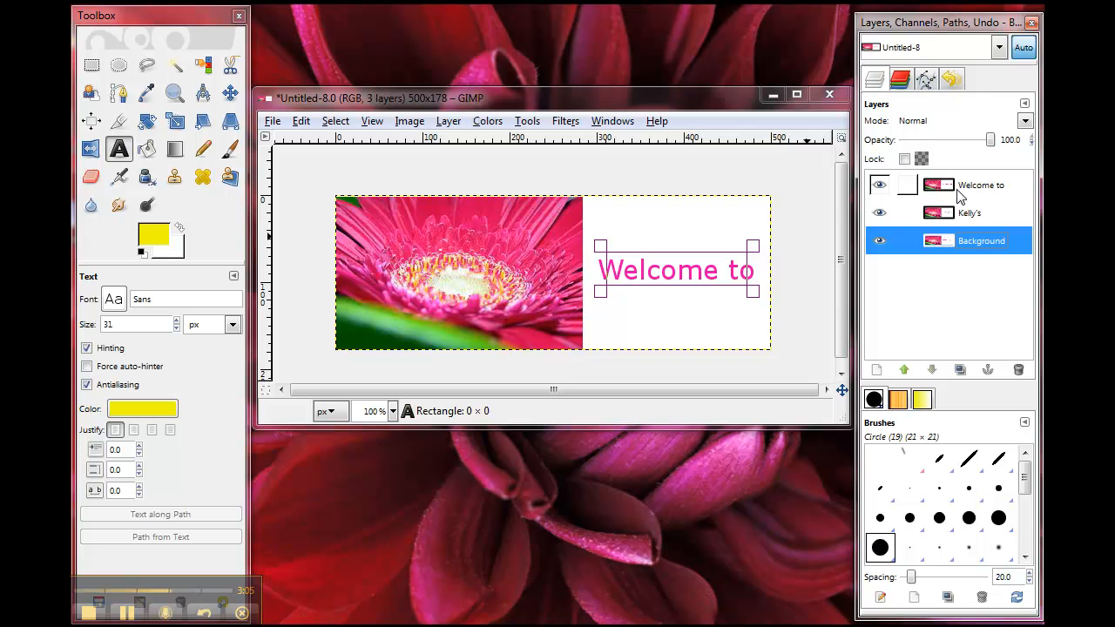
double_click(981, 243)
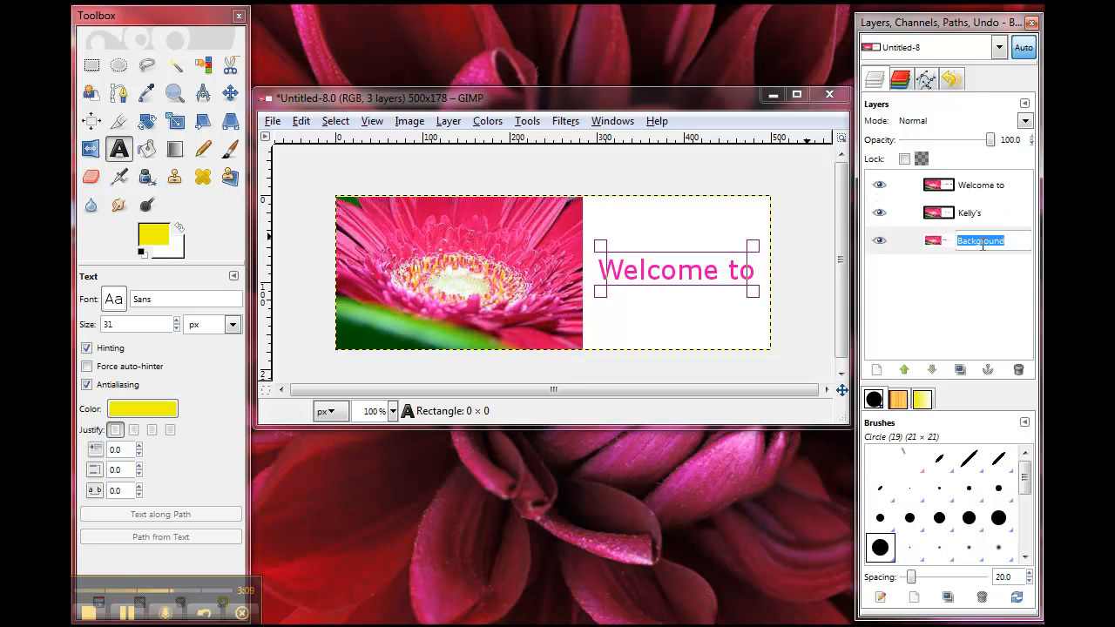
text(Math Page)
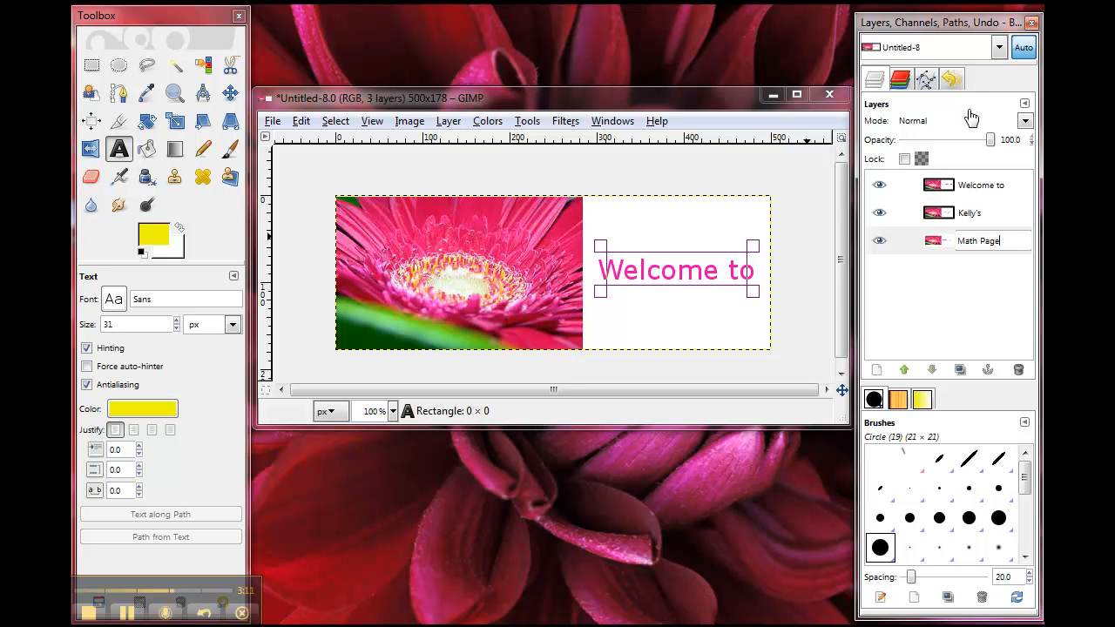
key(Return)
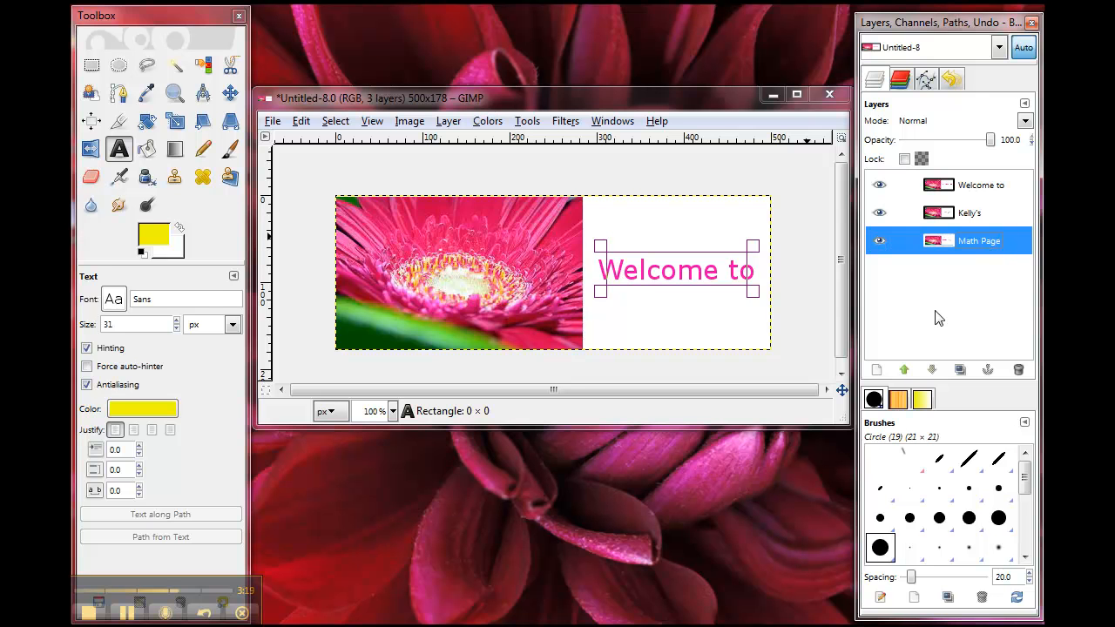
Step: Reorder the layers with "Math Page" on top, the owner's name in the middle and "Welcome to" at the bottom of the stack
click(904, 371)
click(903, 371)
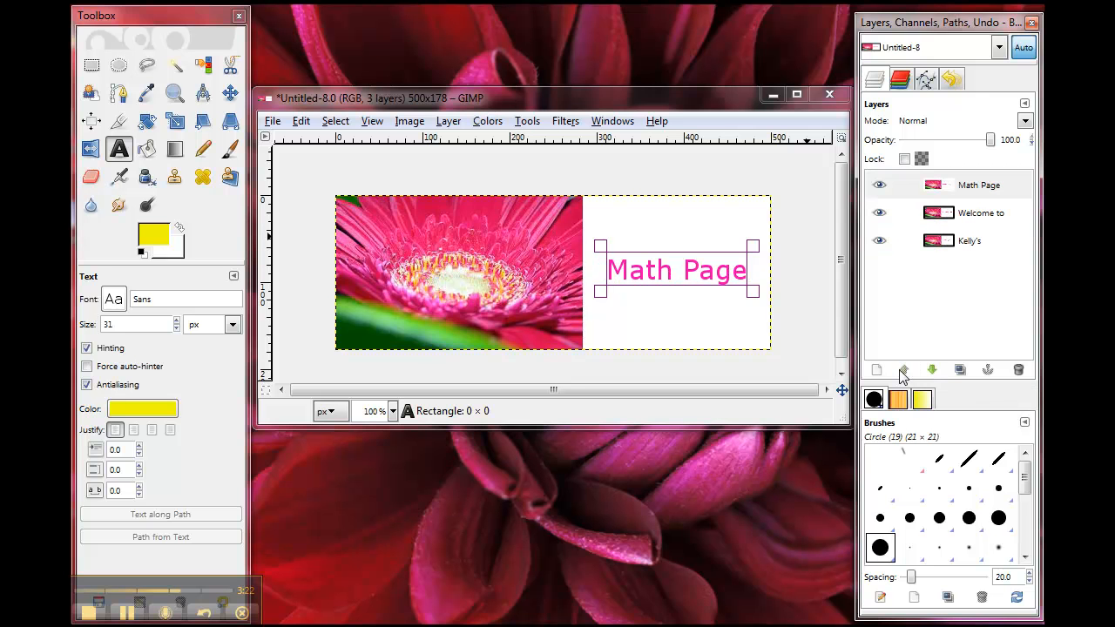
click(970, 242)
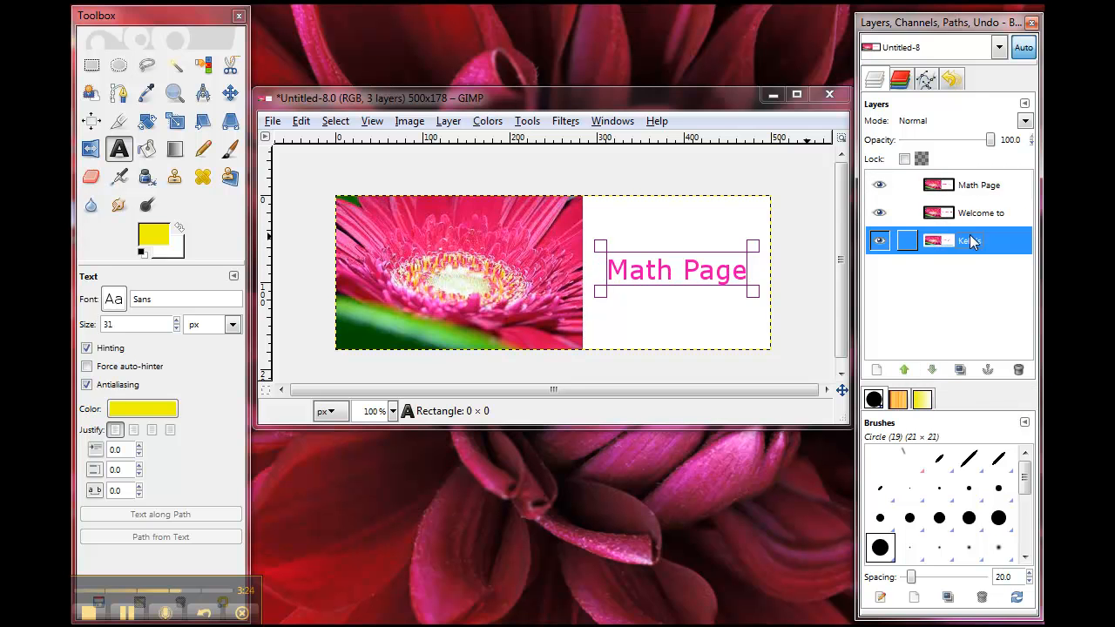
click(904, 372)
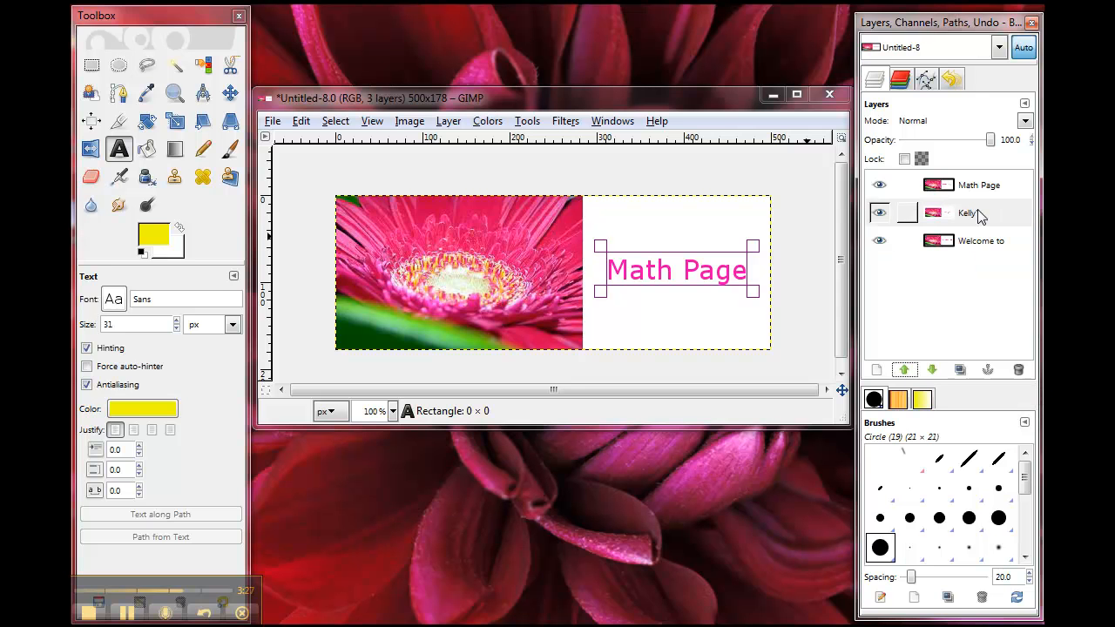
click(974, 277)
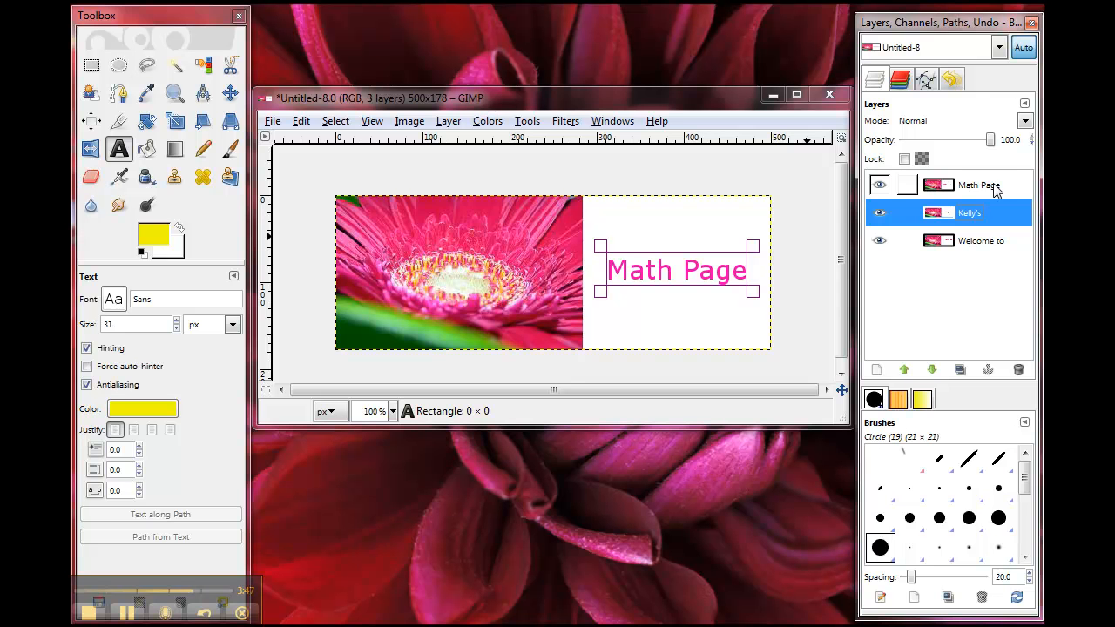
Step: Rename the "Welcome to" layer as "Welcome to (1000 ms)" to give it a one-second frame delay
click(993, 249)
double_click(989, 241)
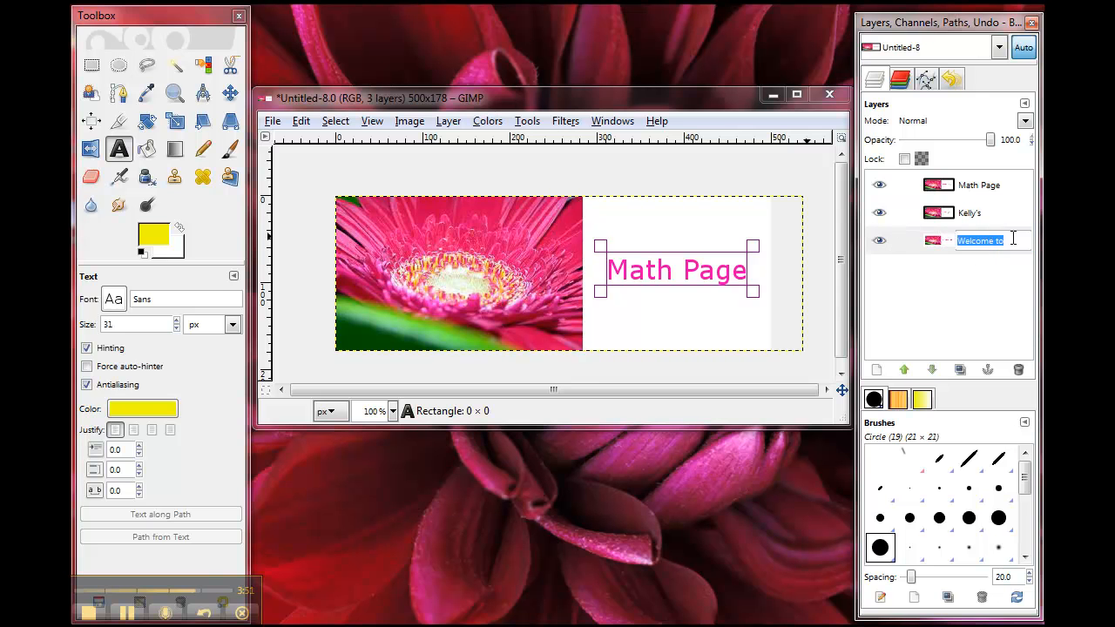
click(1016, 241)
text((1000 ms))
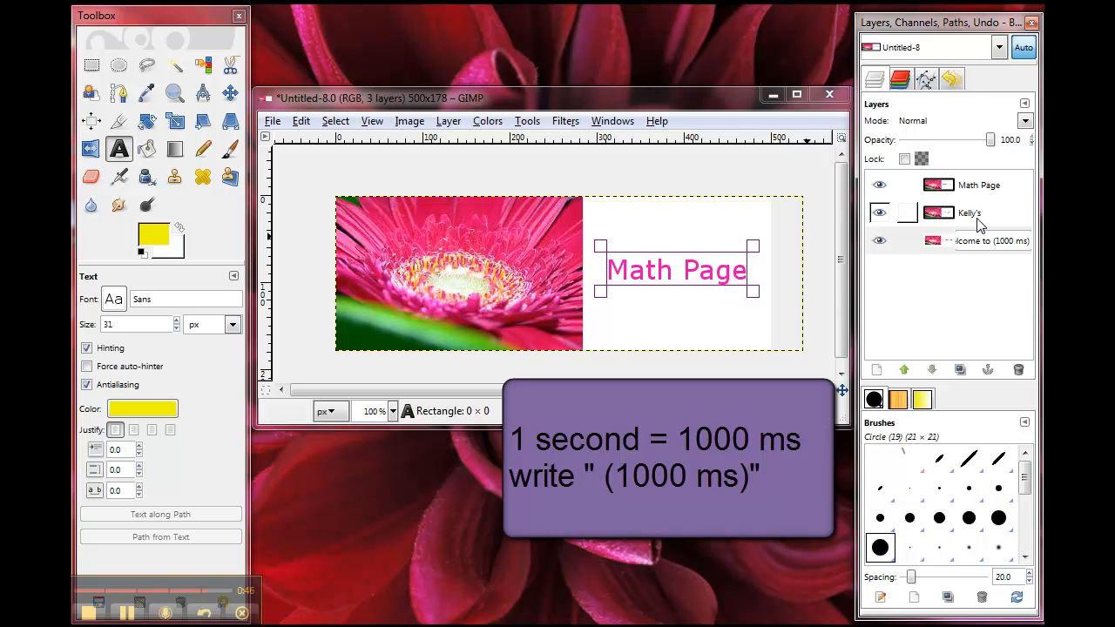
key(Return)
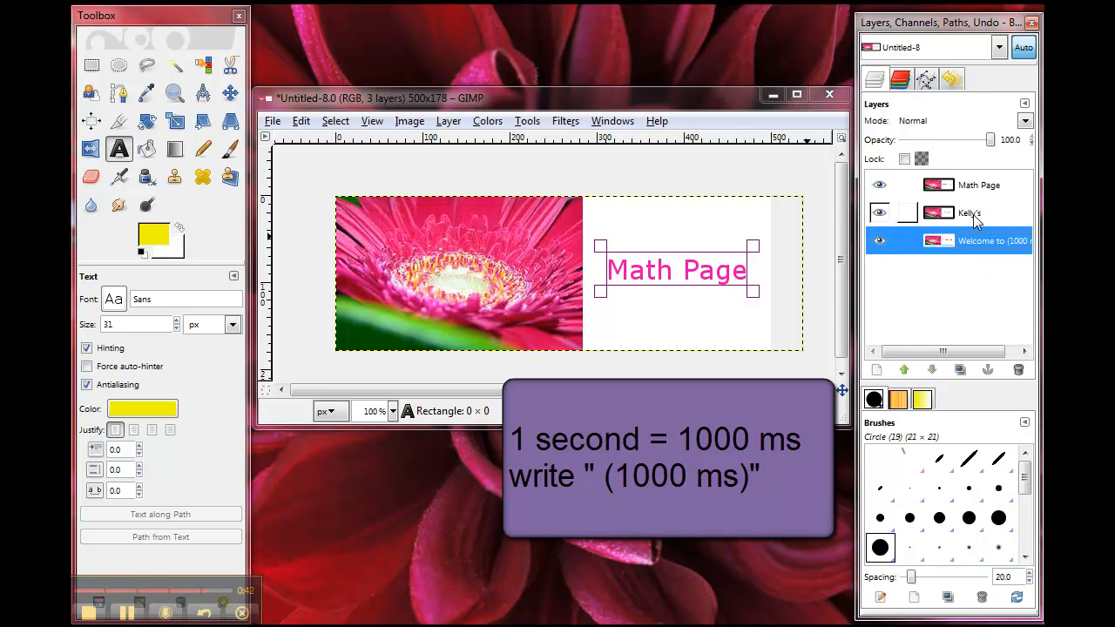
Step: Append "(1000 ms)" to the name of the middle layer, which carries the owner's first name
double_click(974, 216)
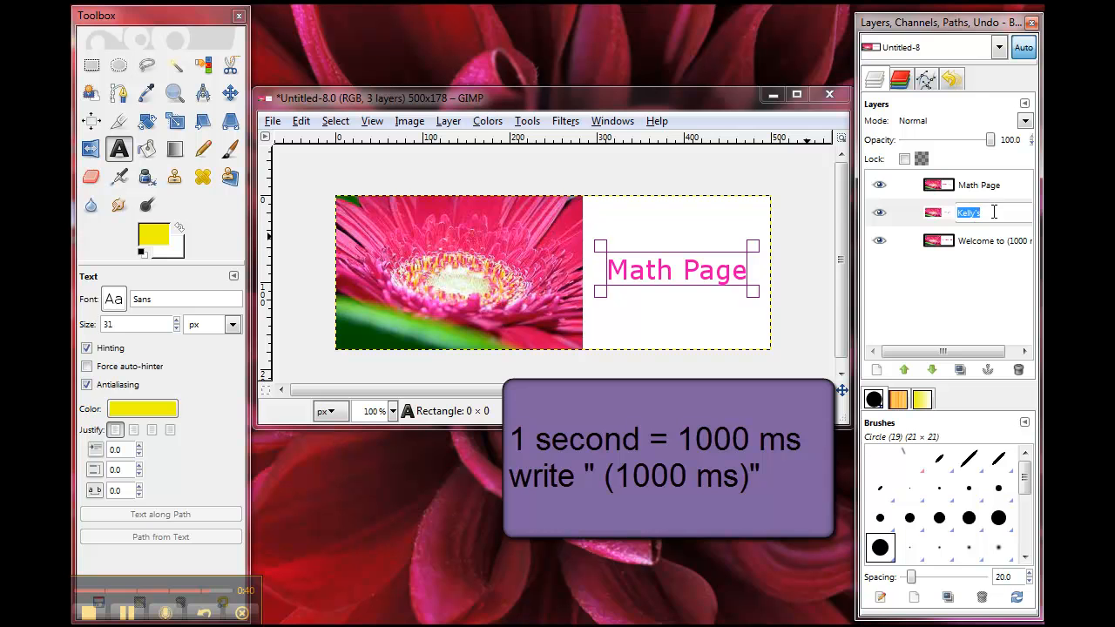
click(993, 212)
text((1000 ms))
key(Return)
Step: Append "(1000 ms)" to the name of the "Math Page" layer
click(979, 186)
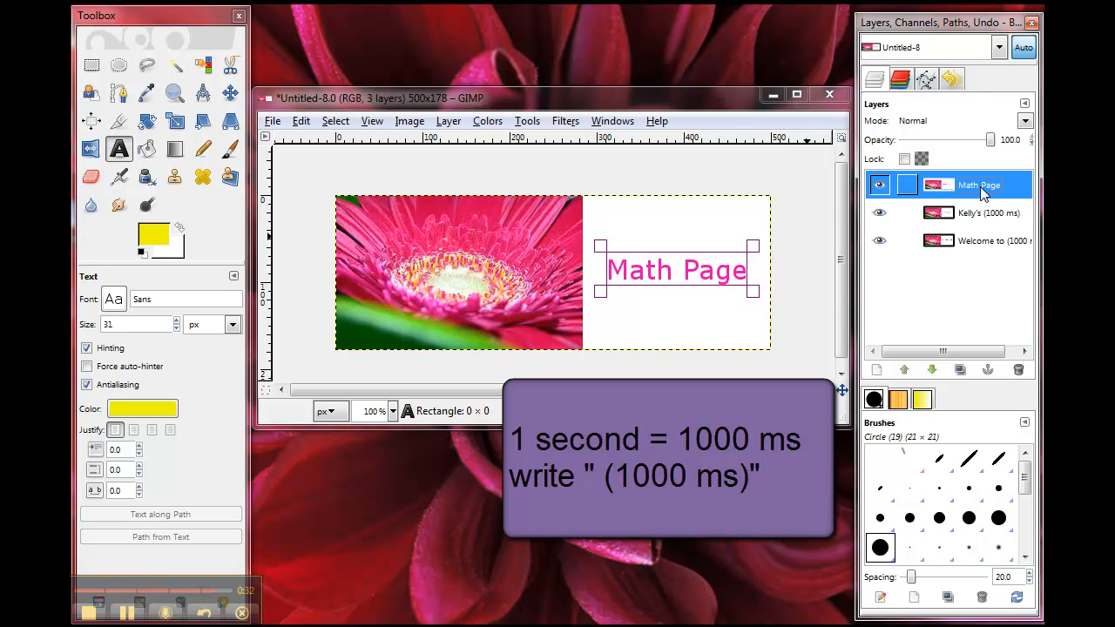
double_click(980, 187)
click(1013, 184)
text(()
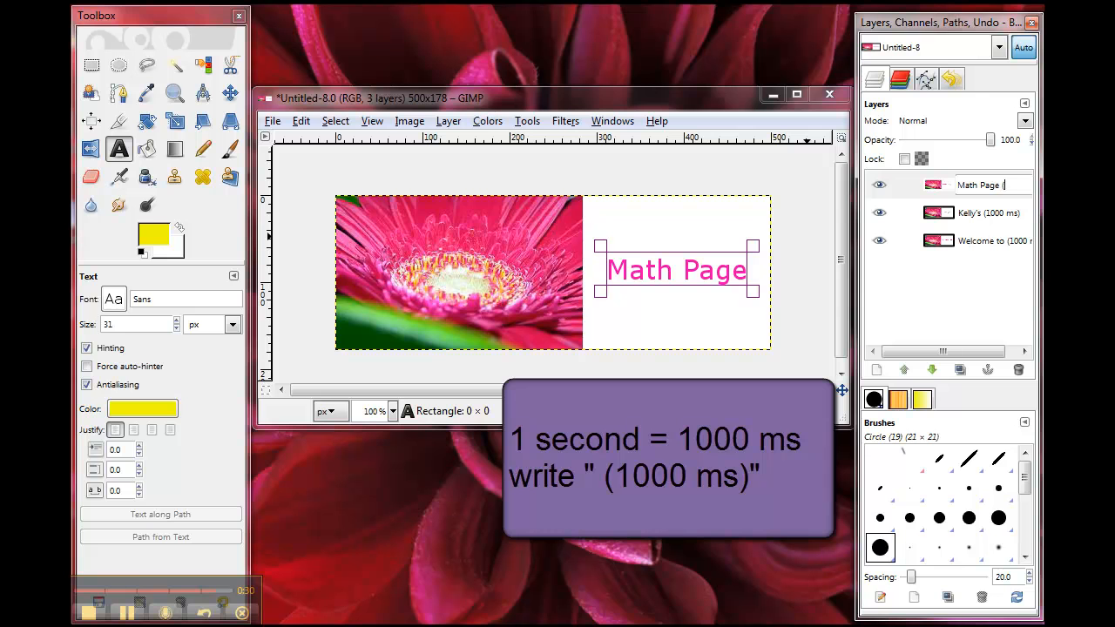
text(1000 m)
key(Return)
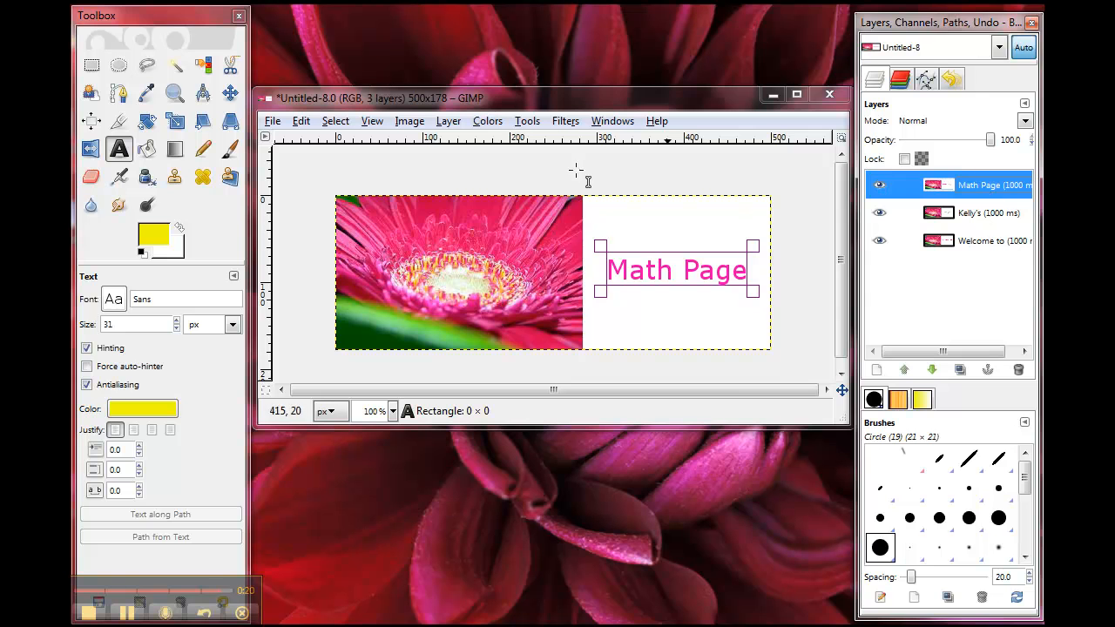
Step: Preview the three-frame banner with Animation Playback, stop it, and close the preview
click(565, 122)
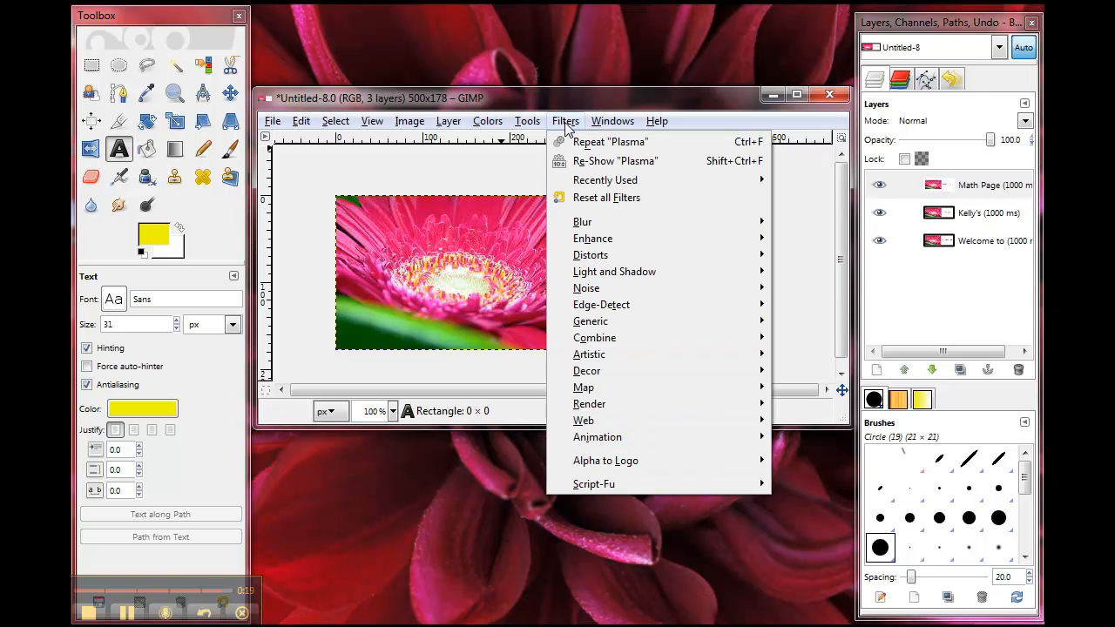
mouse_move(616, 441)
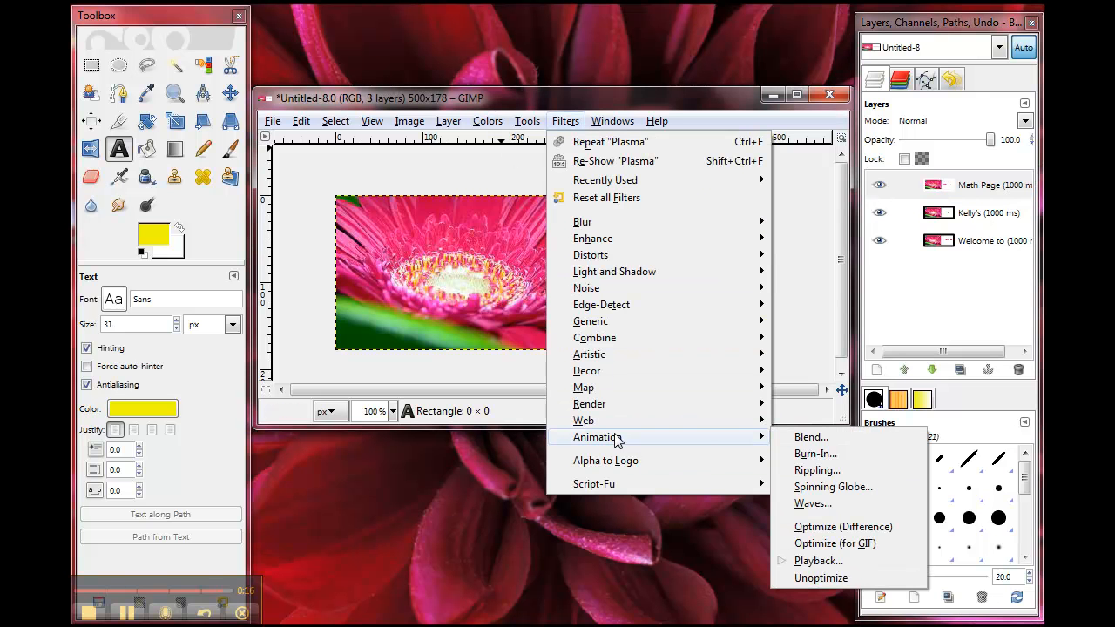
click(819, 561)
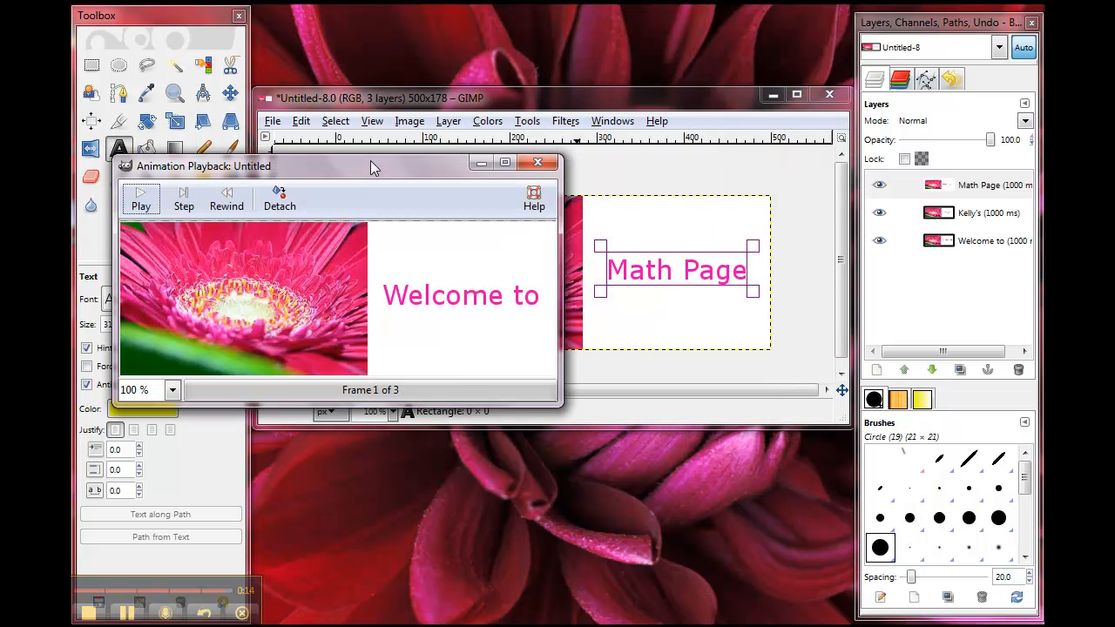
drag(370, 160, 557, 139)
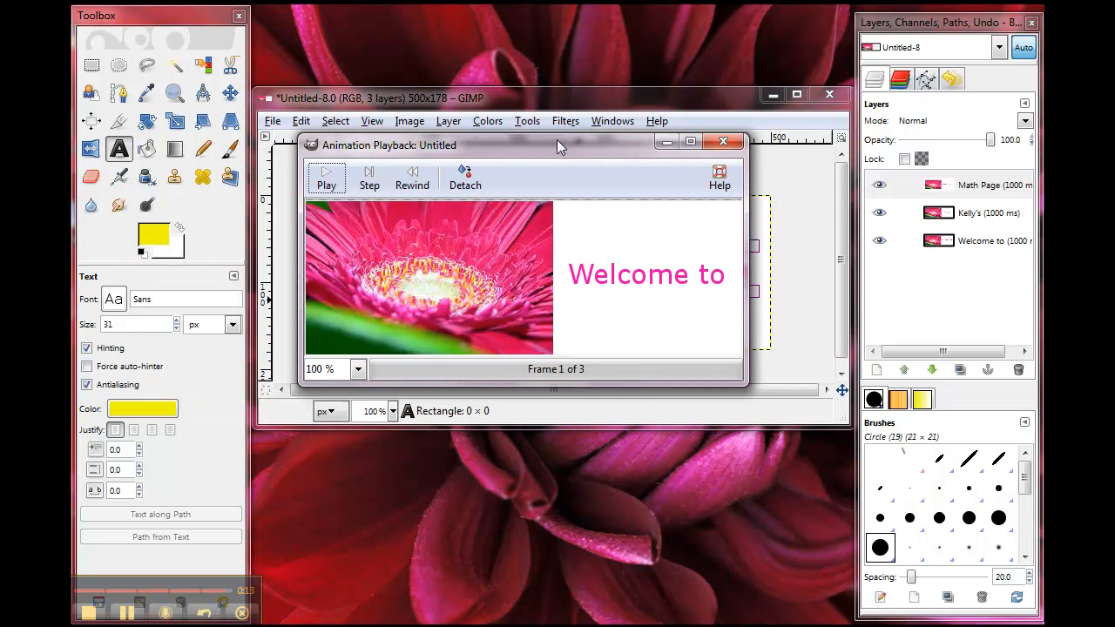
click(325, 185)
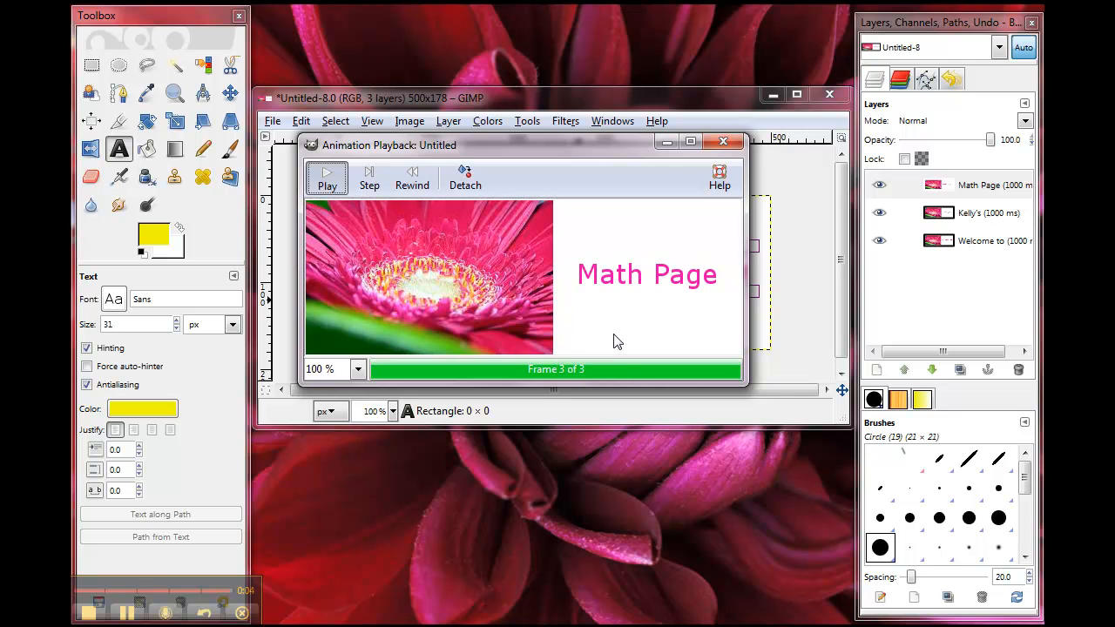
click(328, 180)
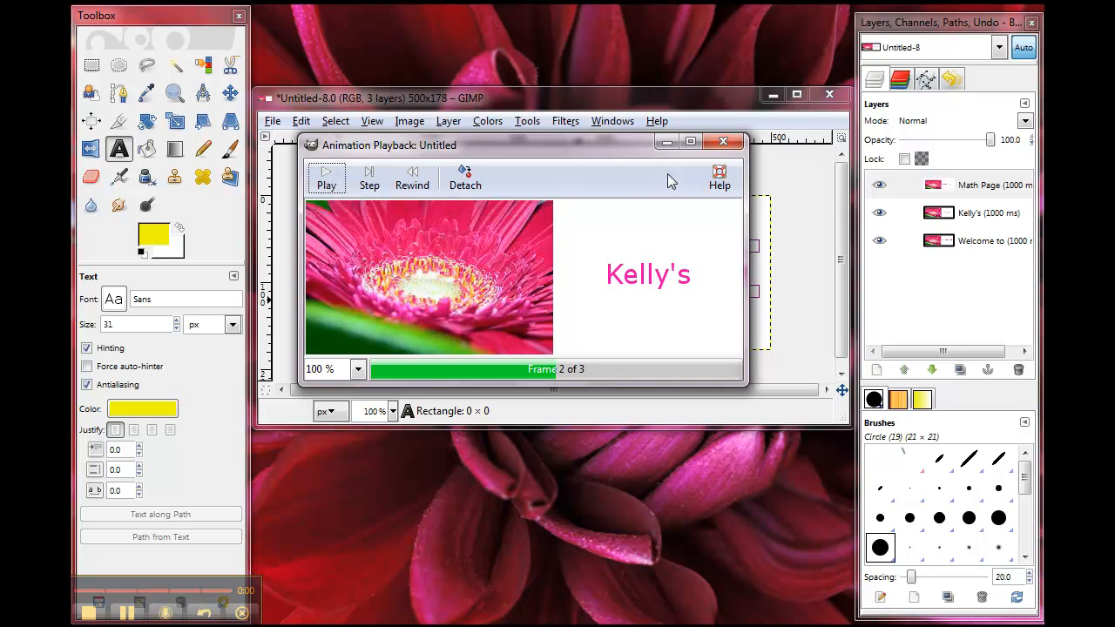
click(717, 145)
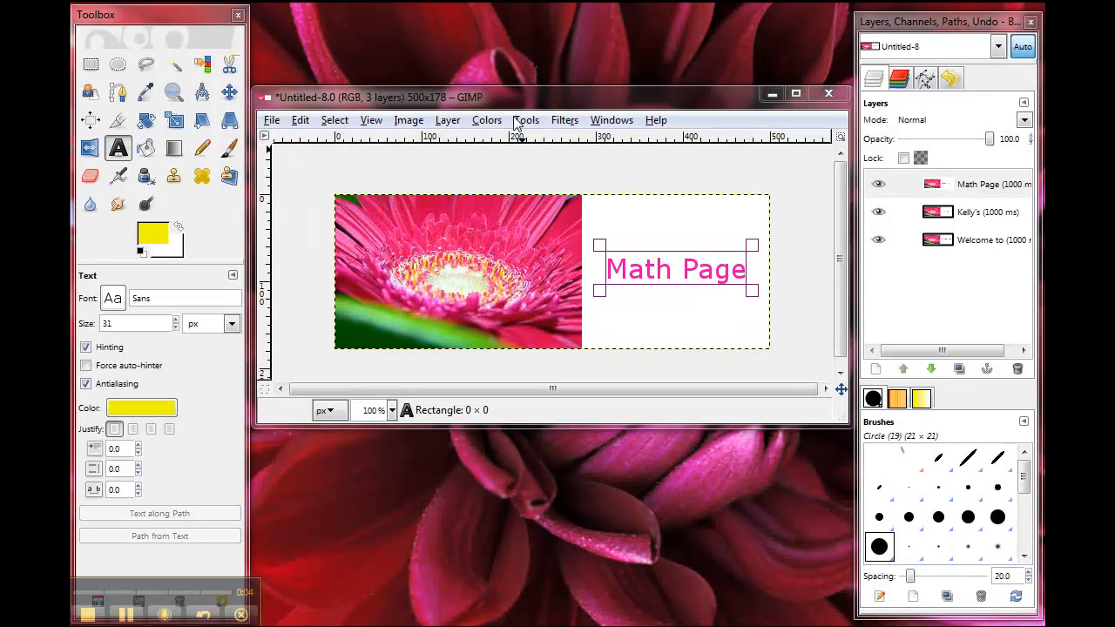
Step: Optimize the three-layer banner for GIF and move the resulting image window clear for editing
click(564, 121)
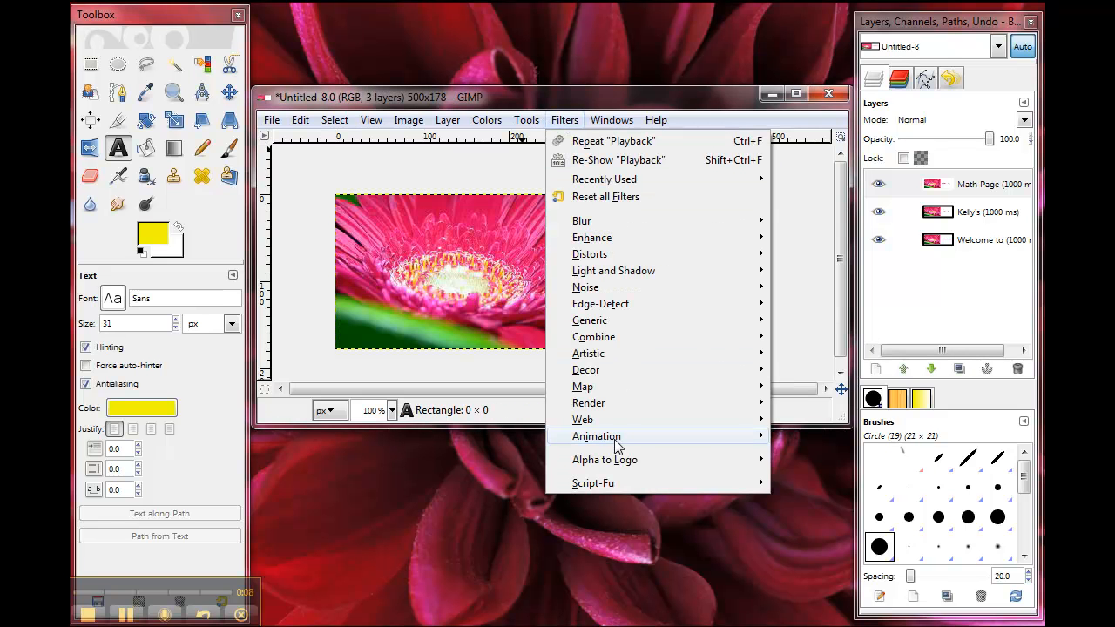
mouse_move(616, 446)
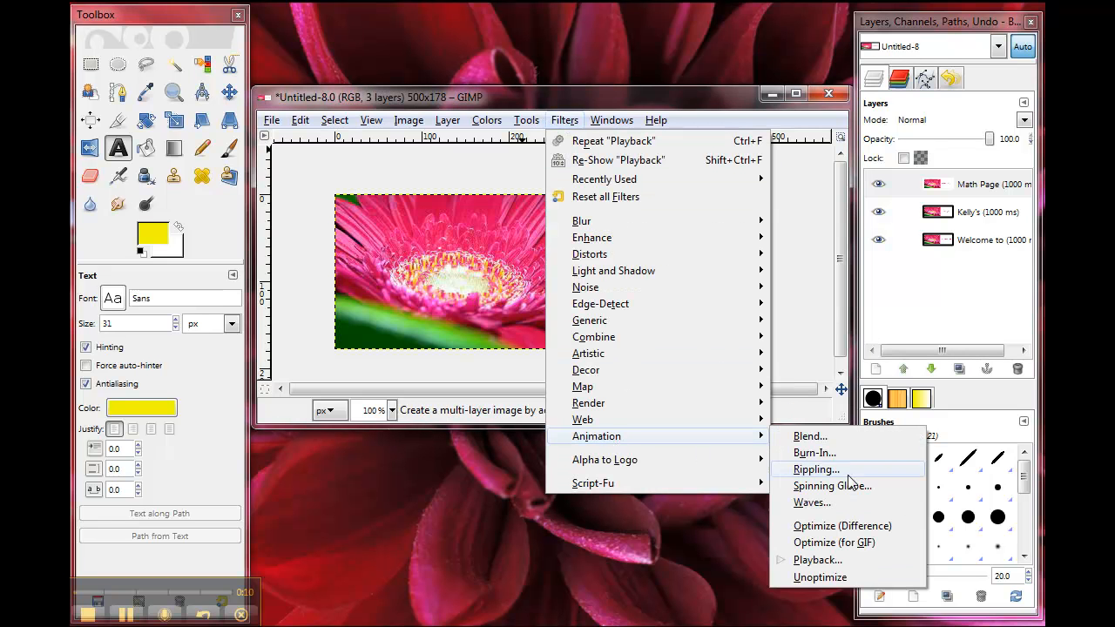
click(853, 543)
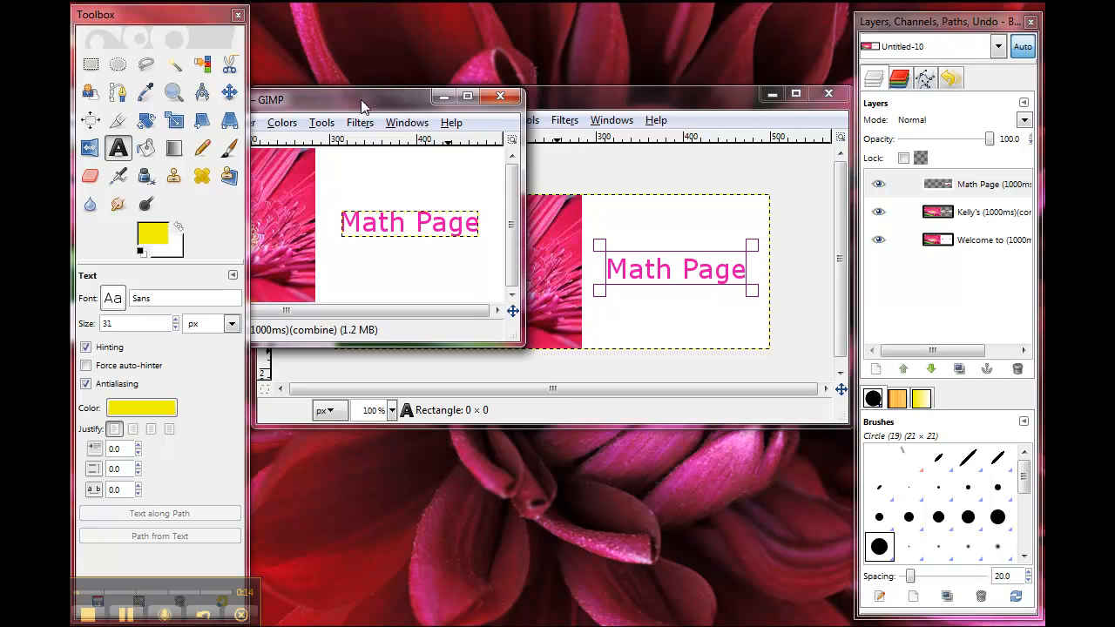
drag(345, 103, 619, 195)
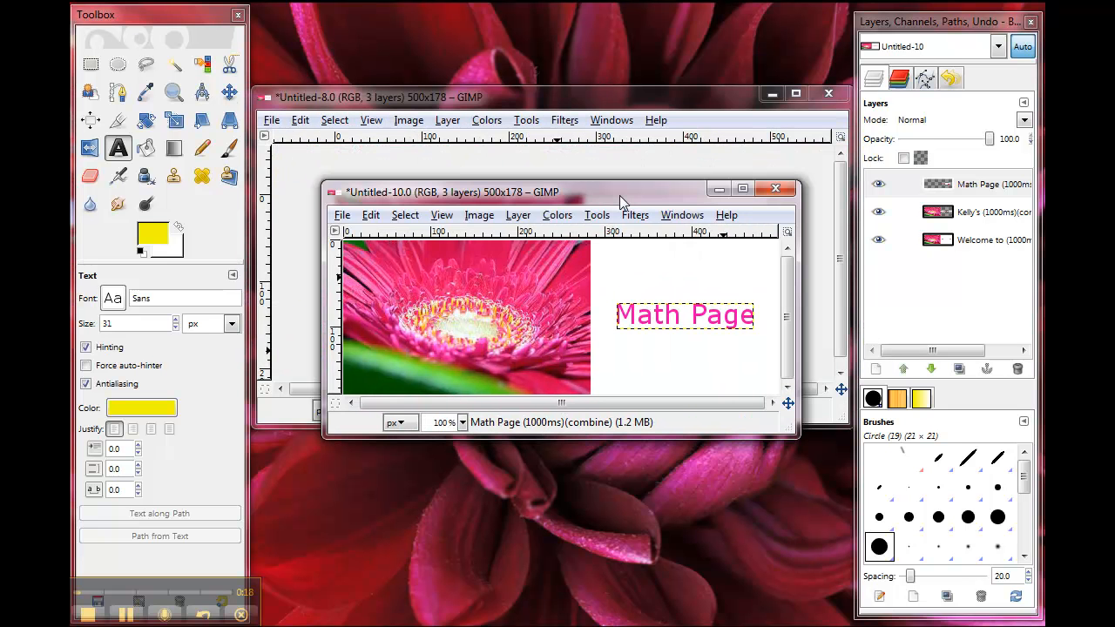
Step: Start saving the optimized image as a new file with the name animation.gif
click(341, 216)
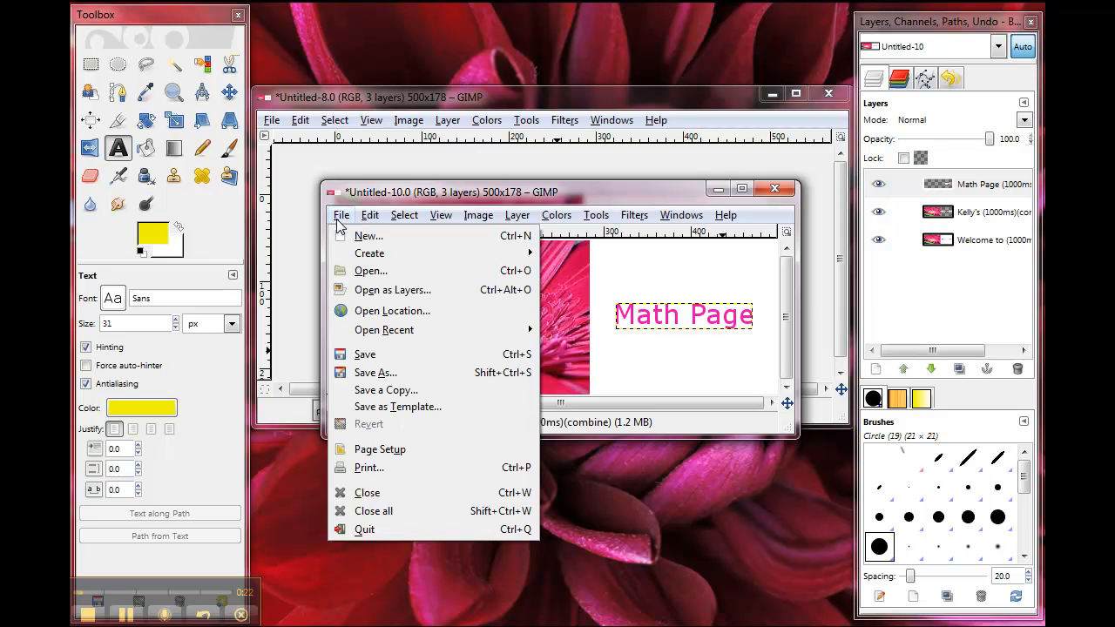
click(368, 373)
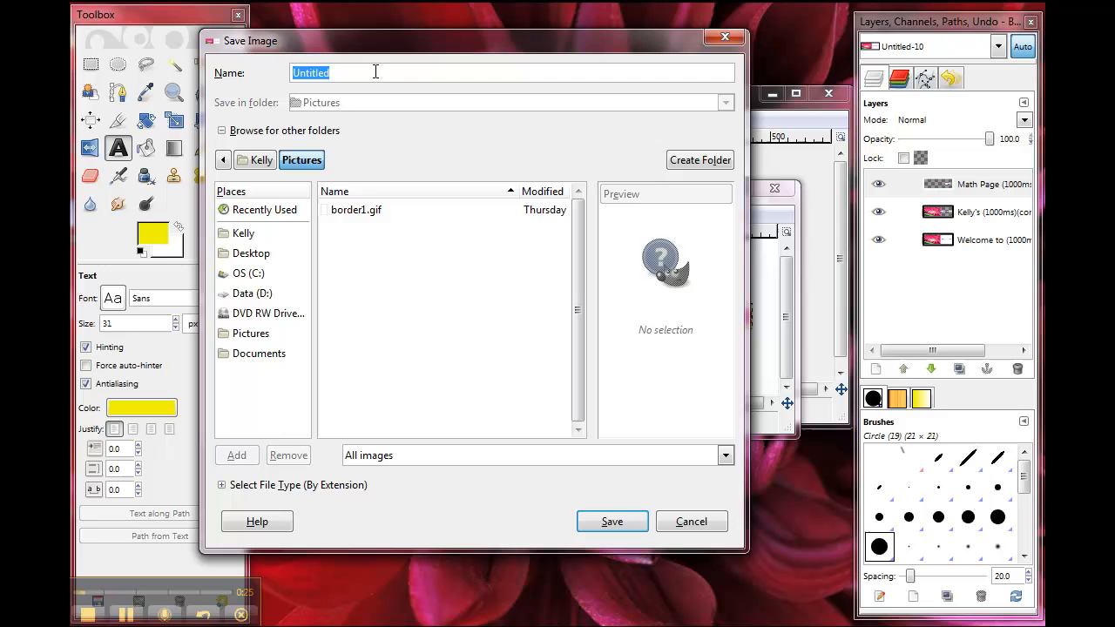
click(376, 73)
text(.gif)
key(BackSpace)
key(BackSpace)
key(BackSpace)
key(BackSpace)
key(BackSpace)
key(BackSpace)
key(BackSpace)
key(BackSpace)
key(BackSpace)
key(BackSpace)
key(BackSpace)
key(BackSpace)
text(animation.gif)
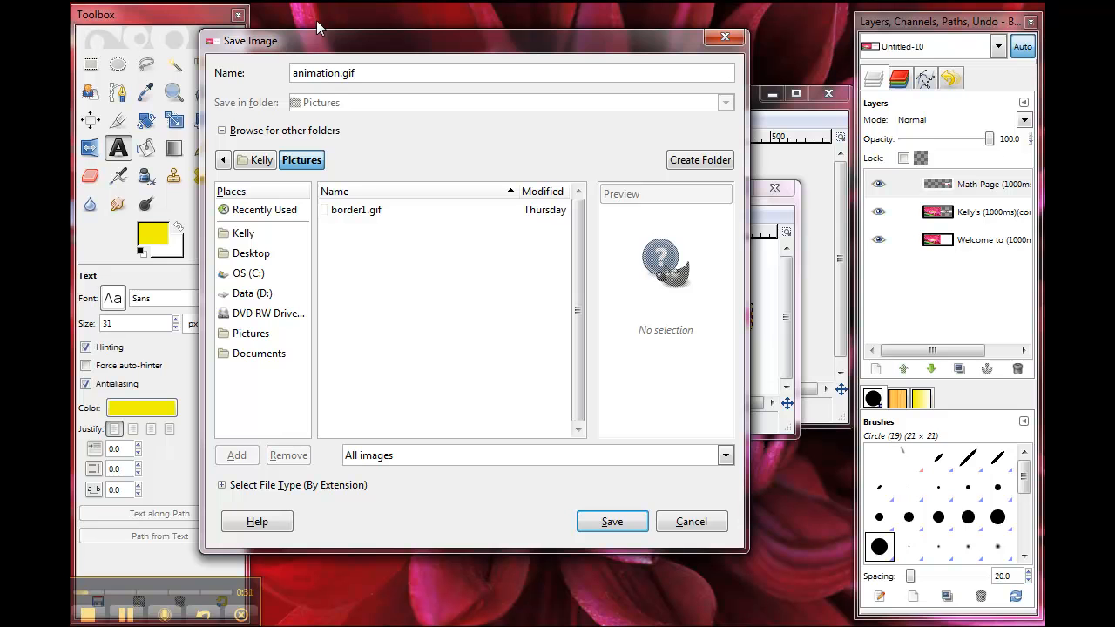
Step: Save animation.gif on the Desktop, exporting it with conversion to indexed using default settings
drag(366, 71, 343, 73)
click(362, 74)
click(248, 252)
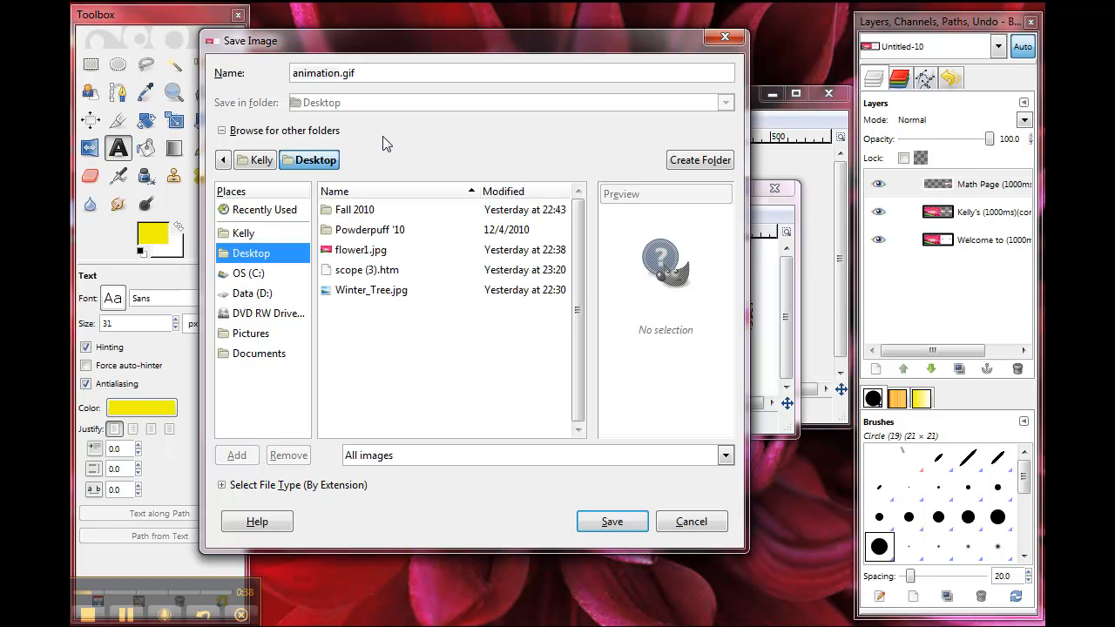
click(619, 521)
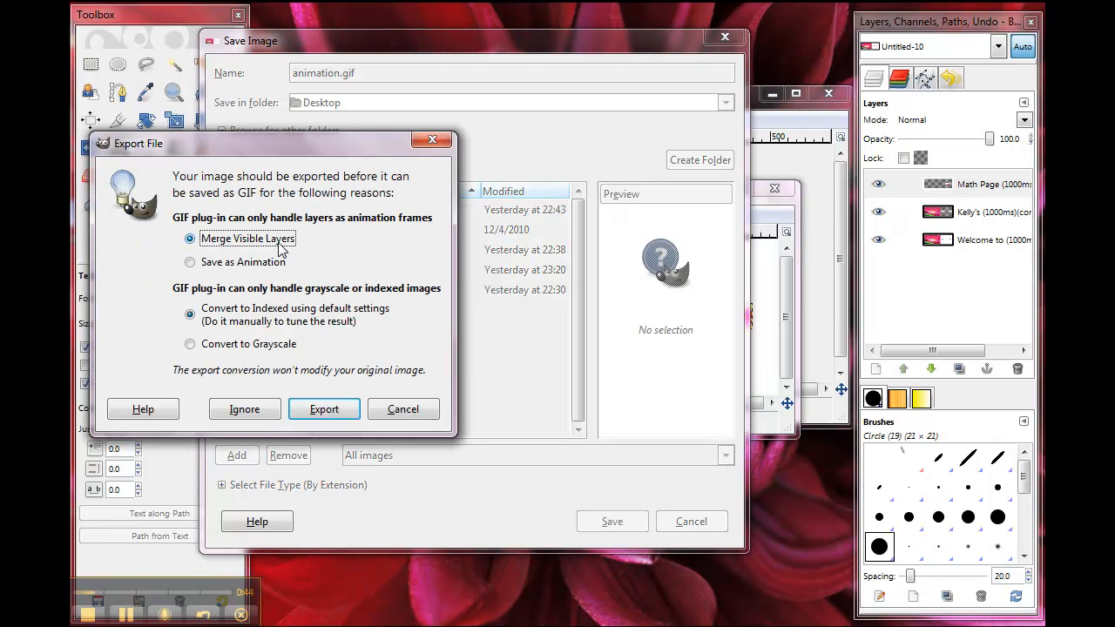
click(330, 415)
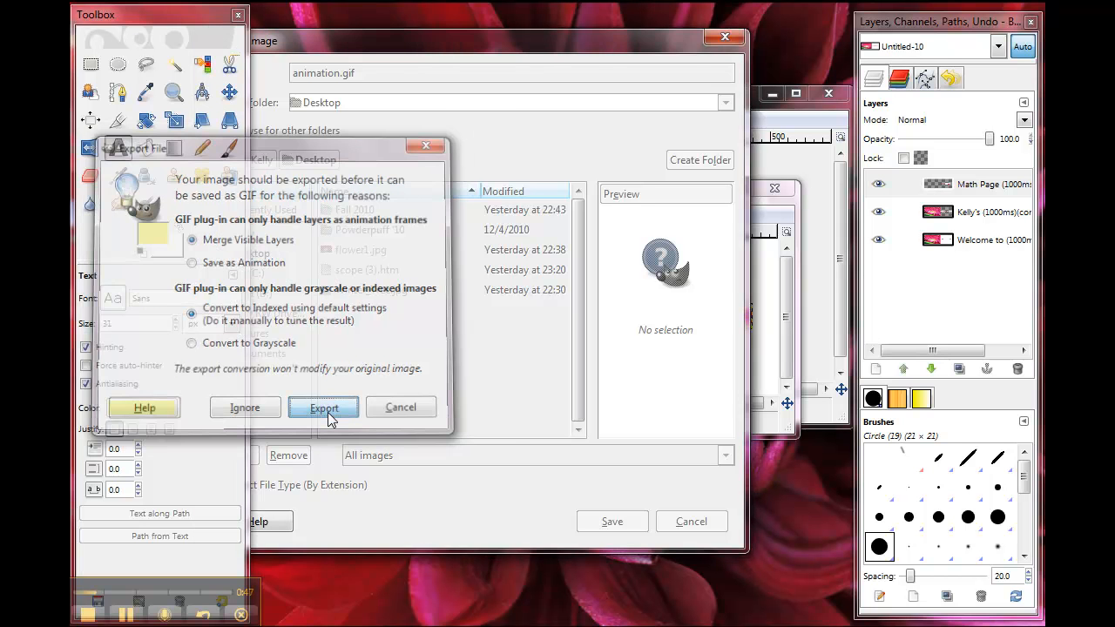
click(362, 465)
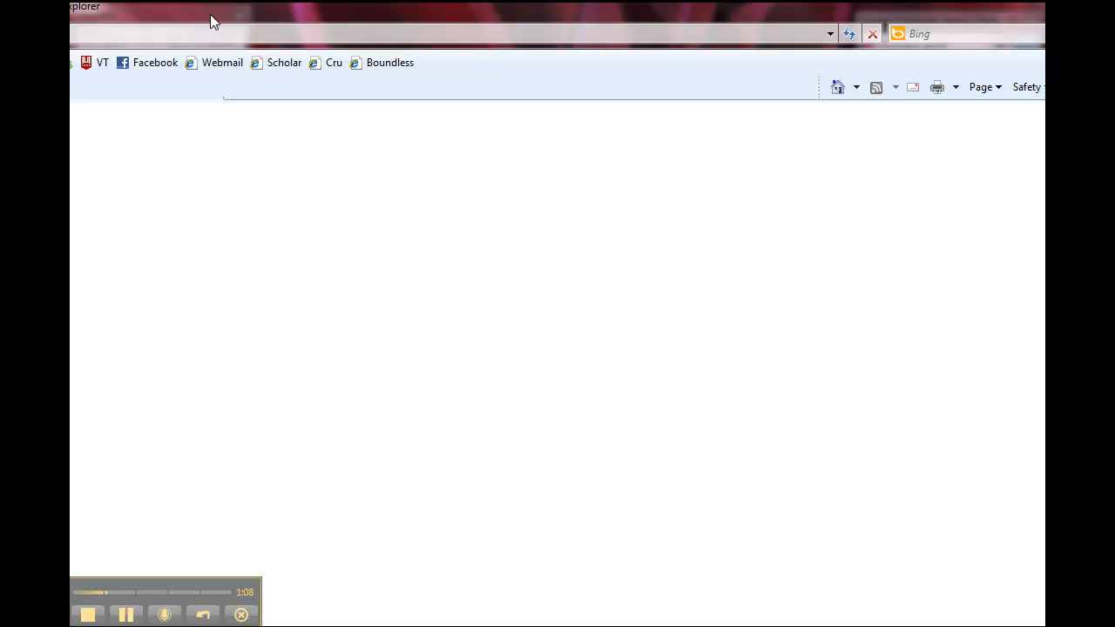
Step: View the exported animation.gif in Internet Explorer, and close both the browser and the optimized image's window in GIMP
double_click(301, 17)
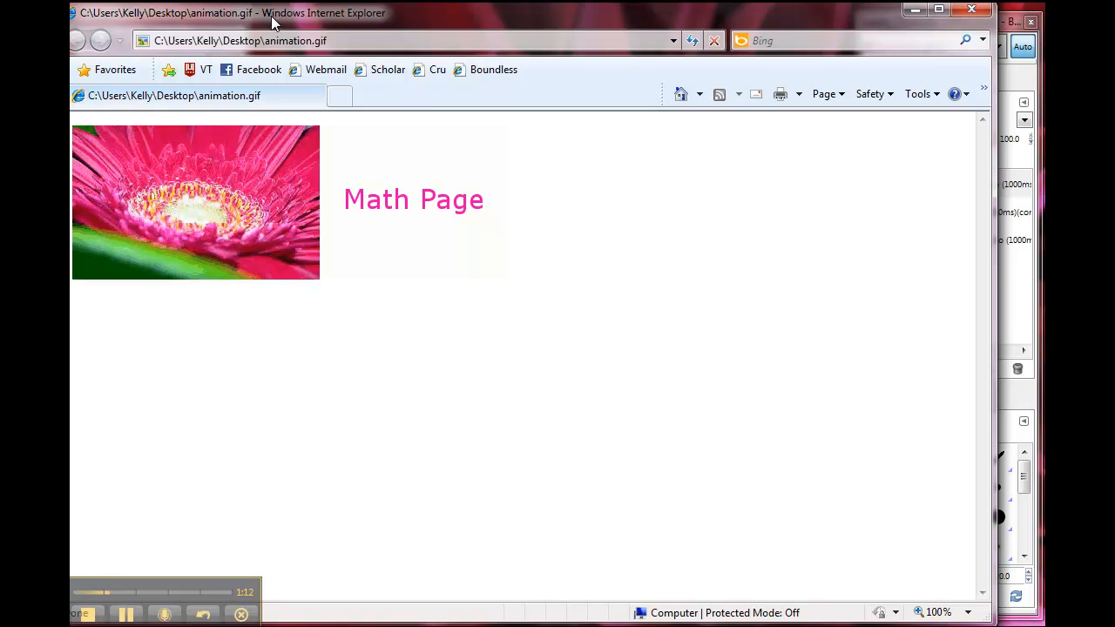
drag(273, 19, 307, 25)
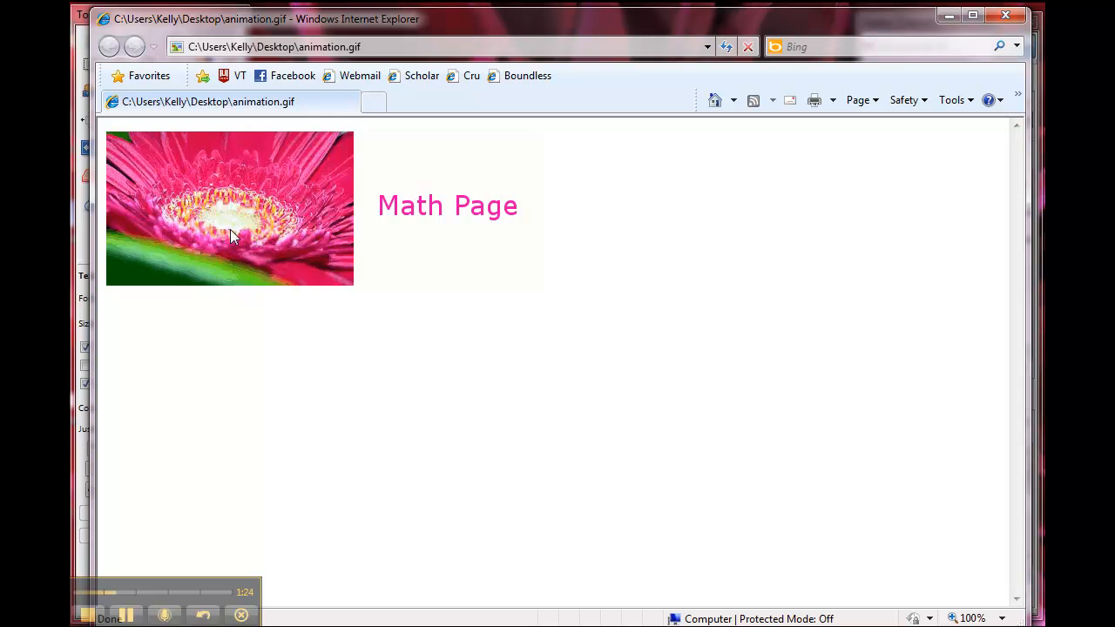
click(1006, 18)
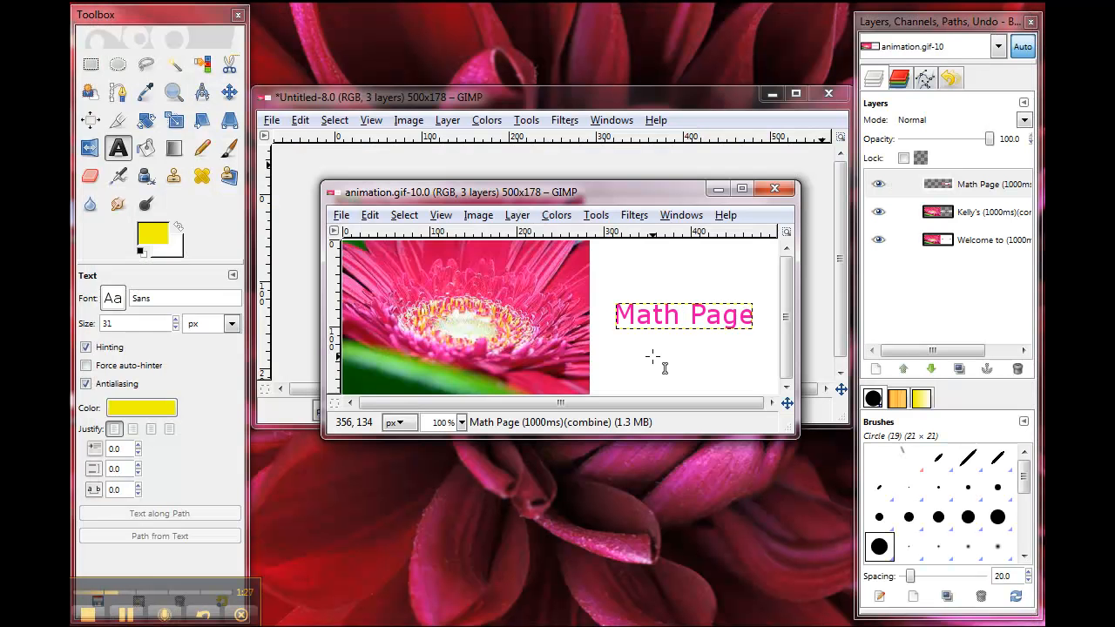
click(772, 189)
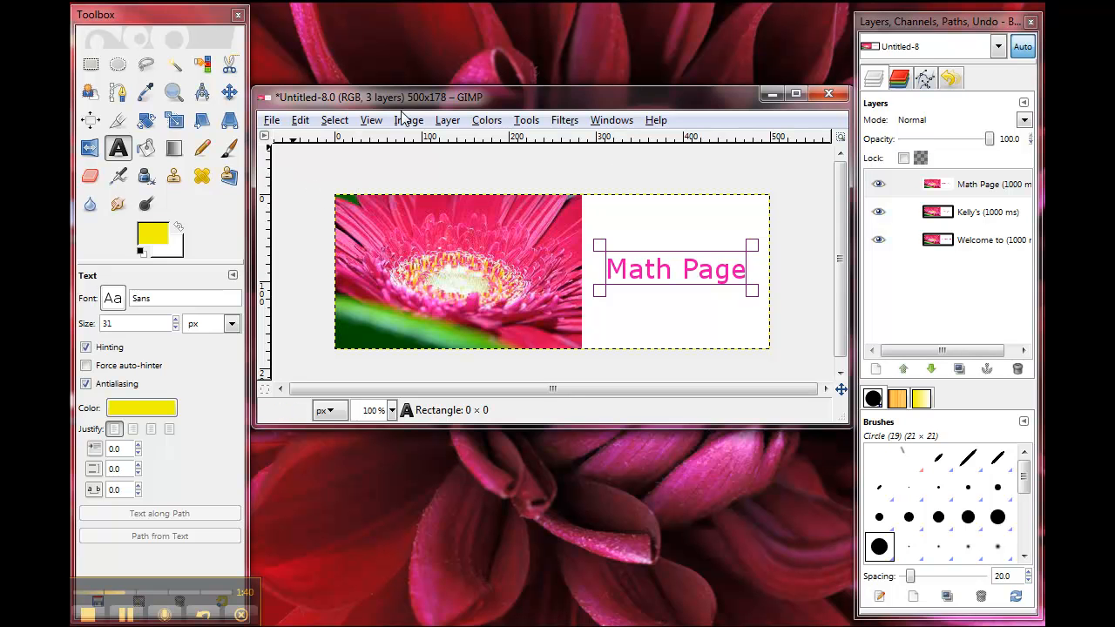
click(527, 122)
mouse_move(564, 120)
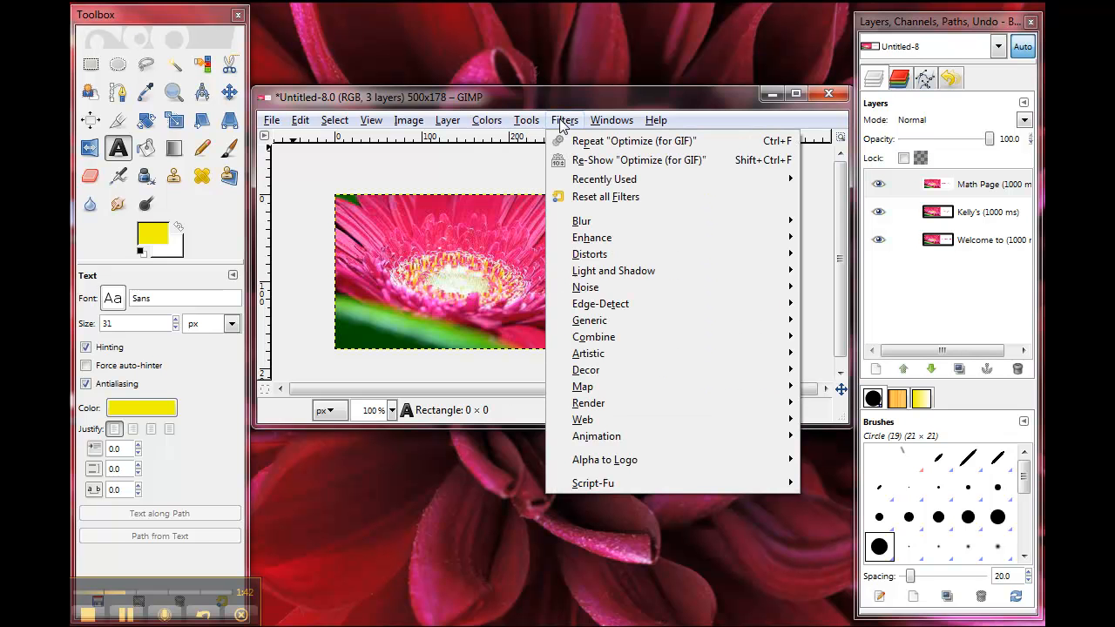
mouse_move(585, 288)
click(429, 193)
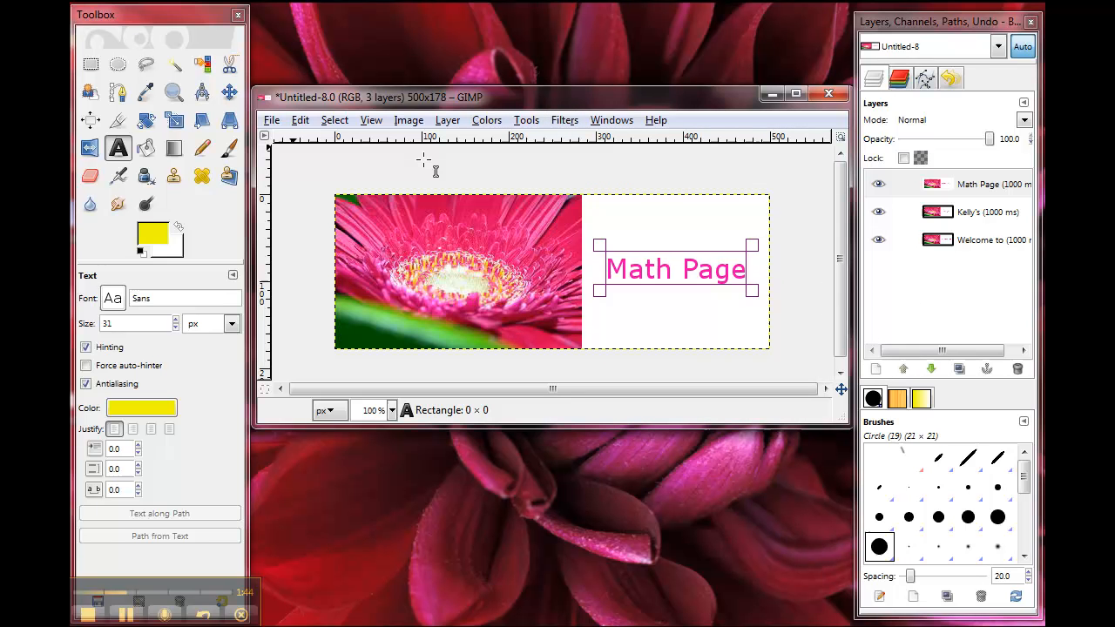